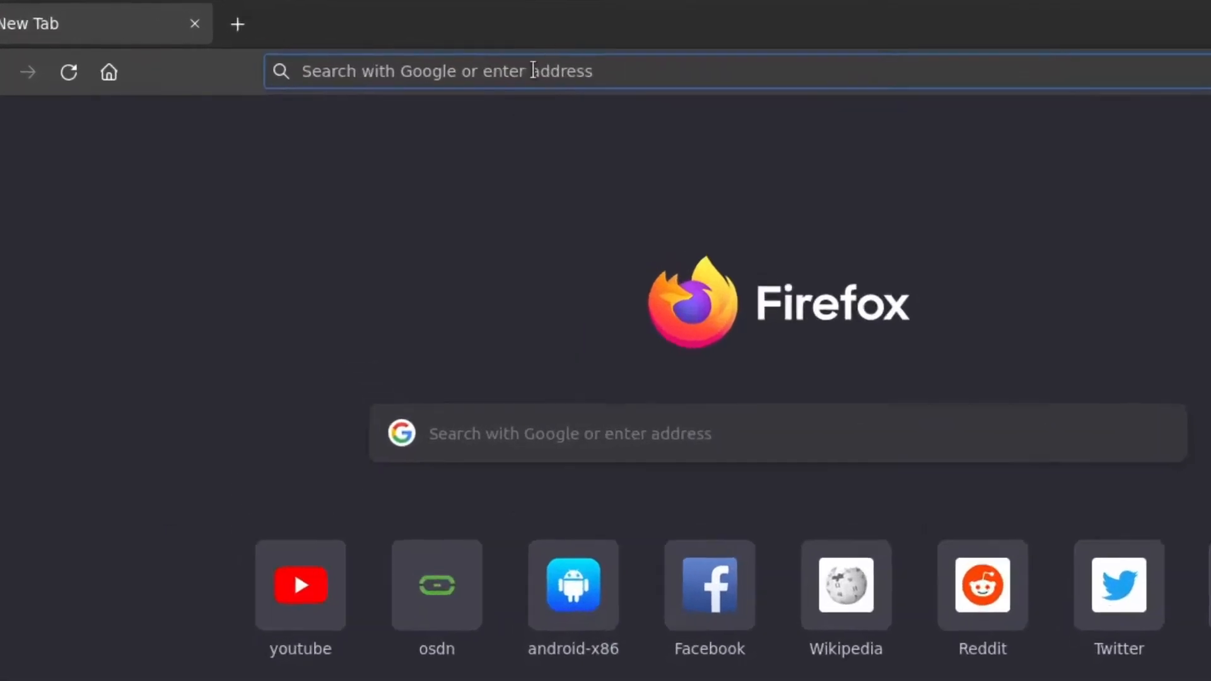
Open android-x86.org and go to the OSDN mirror from its download page.
text(android-x)
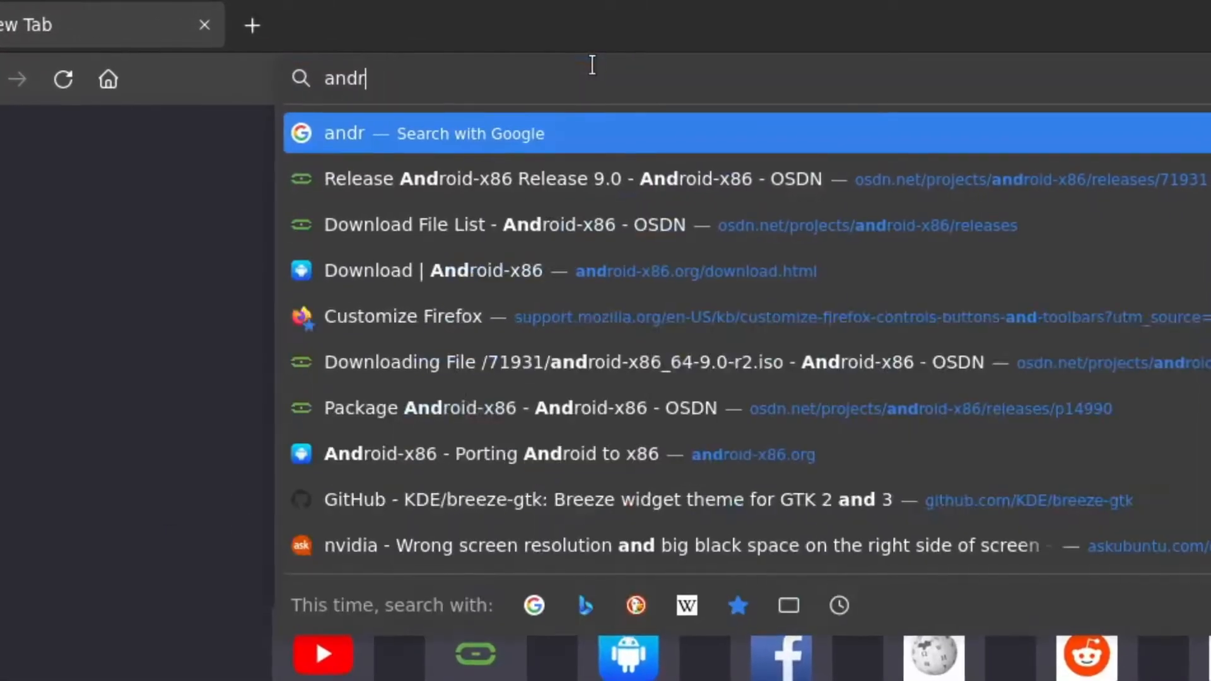
text(86.org)
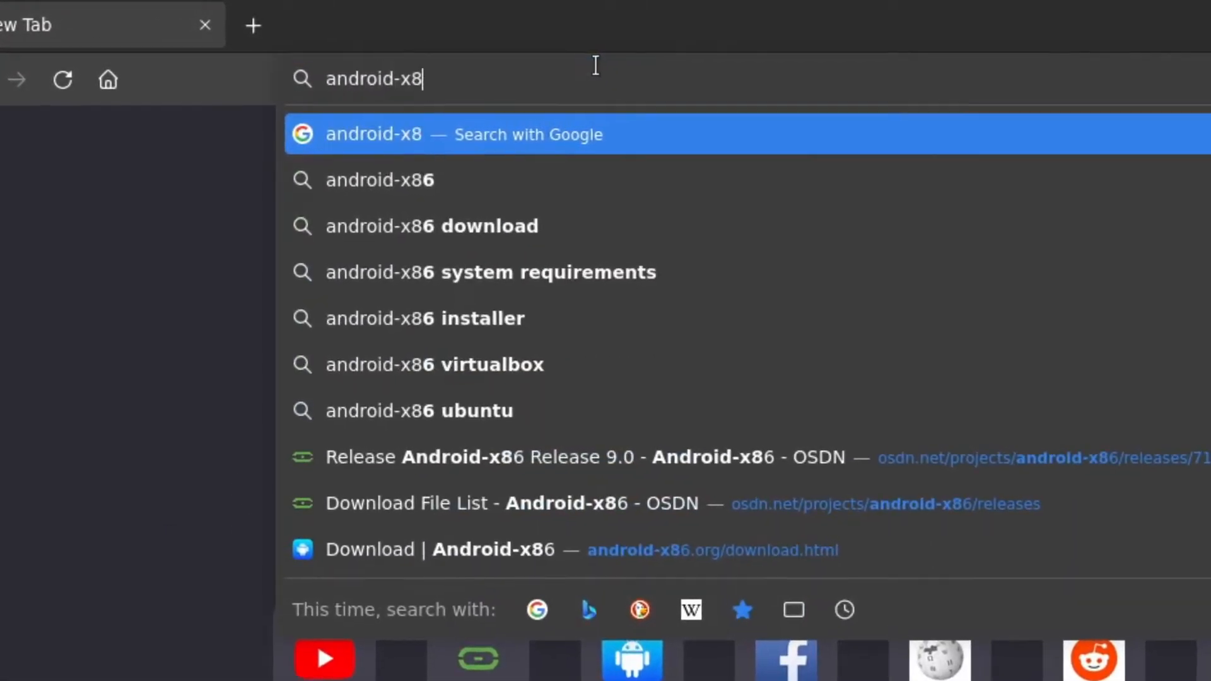
key(Return)
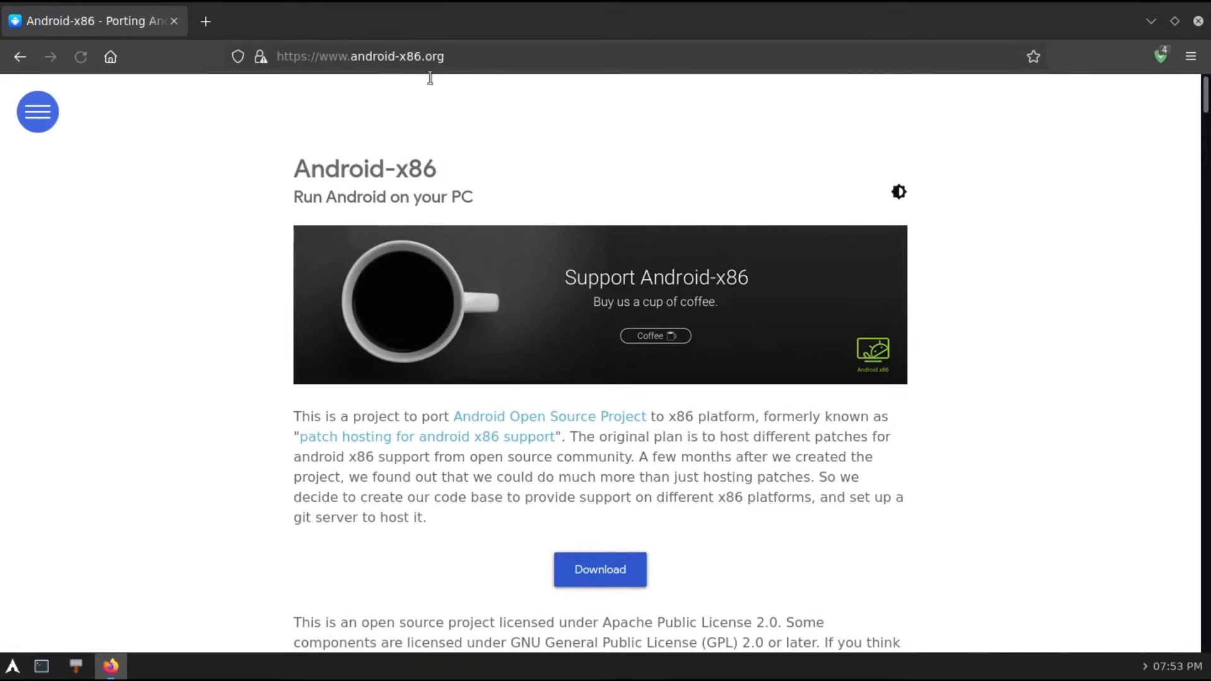
click(594, 575)
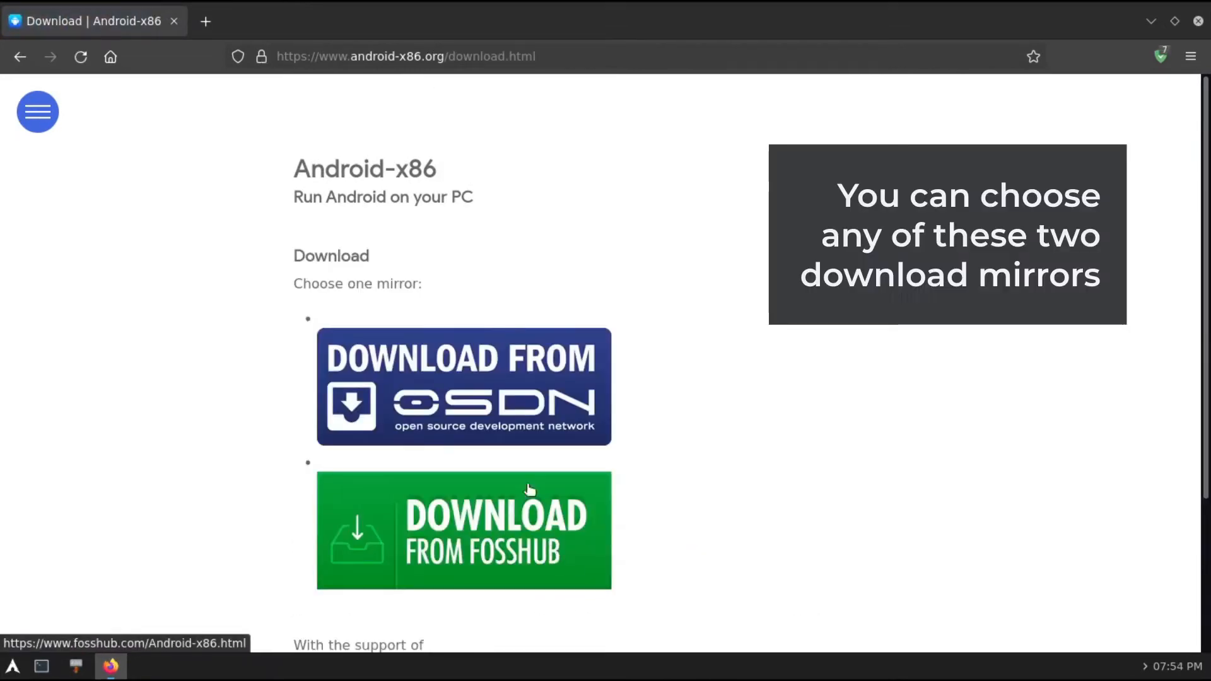
click(387, 379)
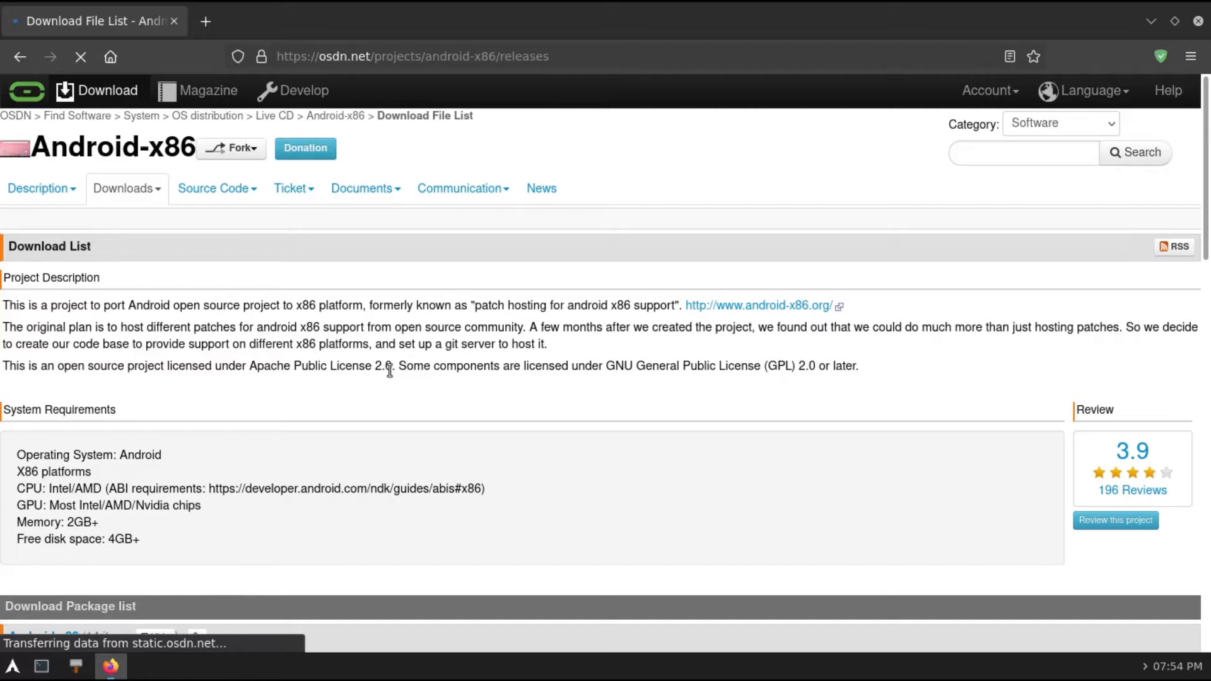
Save android-x86_64-9.0-r2.iso from the Release 9.0 files and check the browser's downloads.
scroll(933, 318, down, 10)
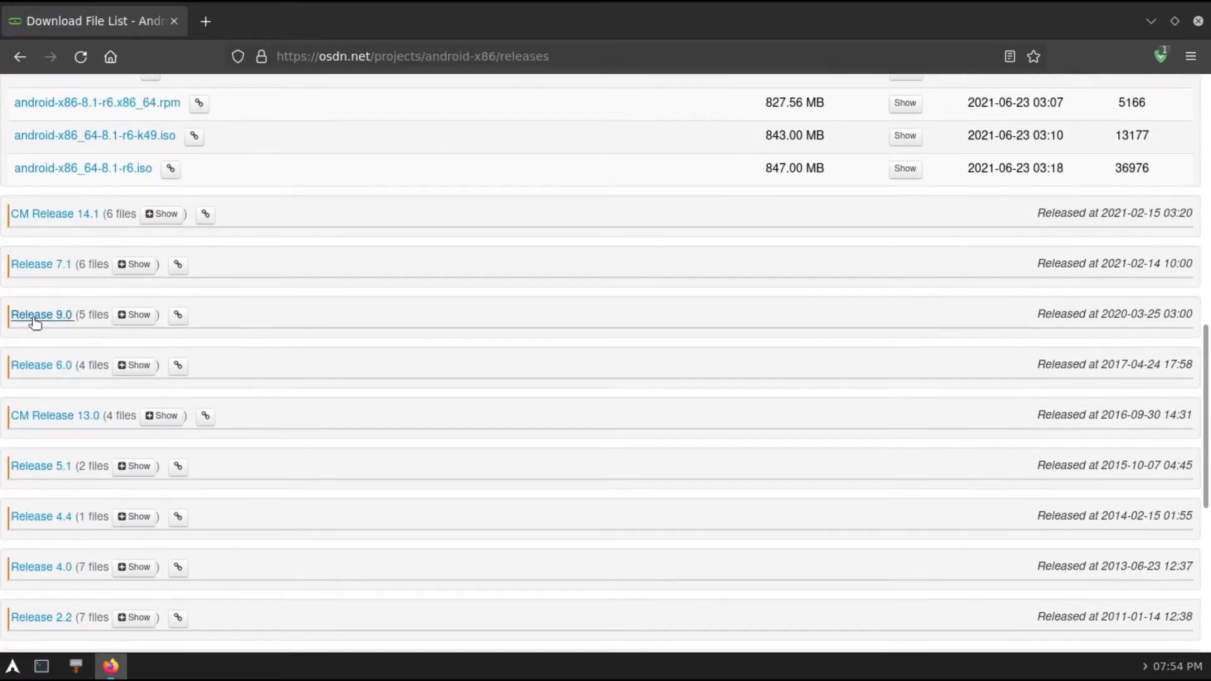
click(64, 317)
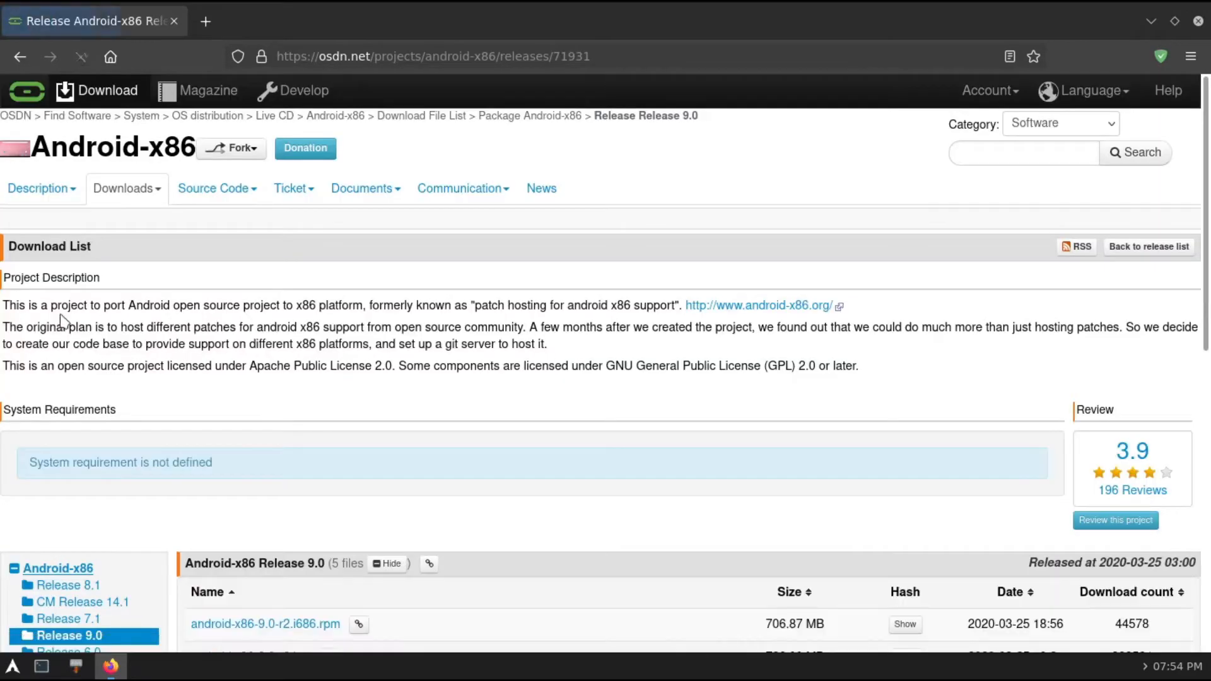
scroll(576, 331, down, 5)
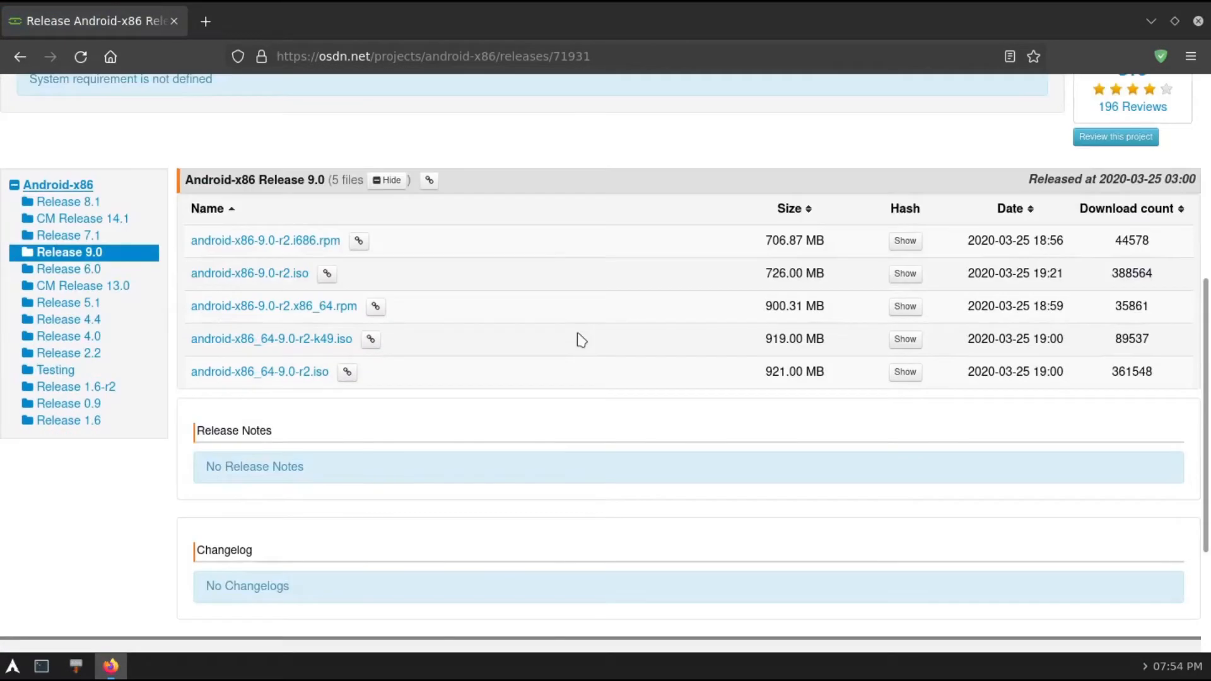
click(257, 372)
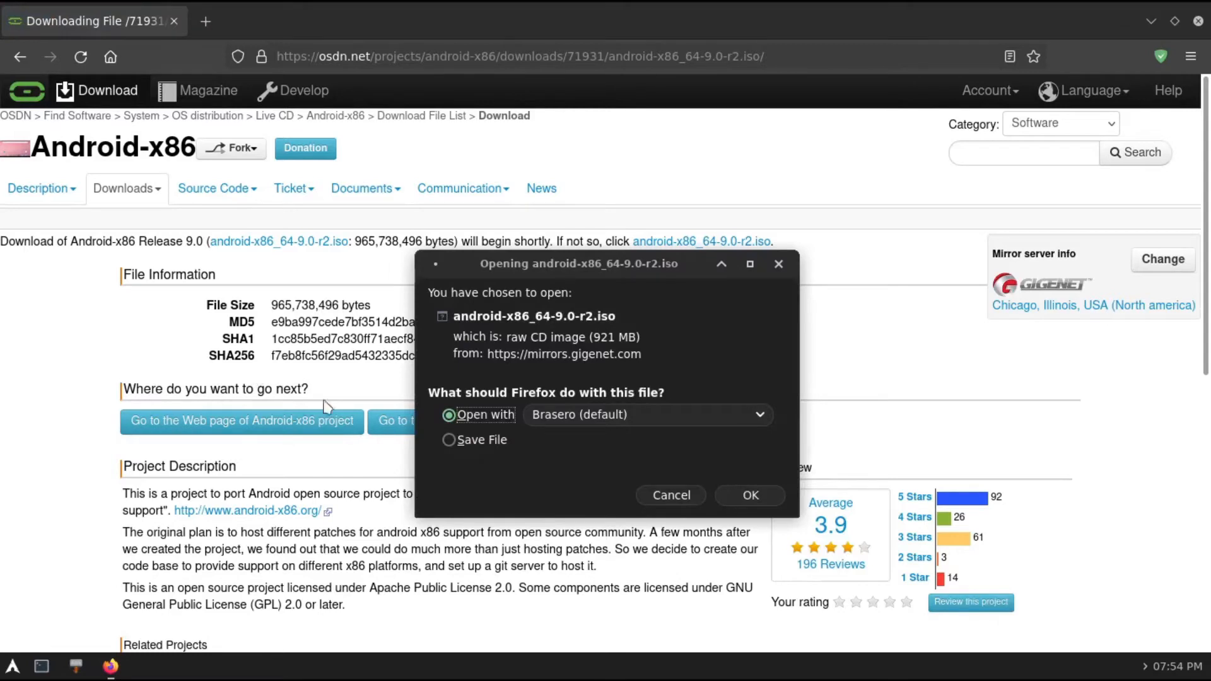
click(460, 442)
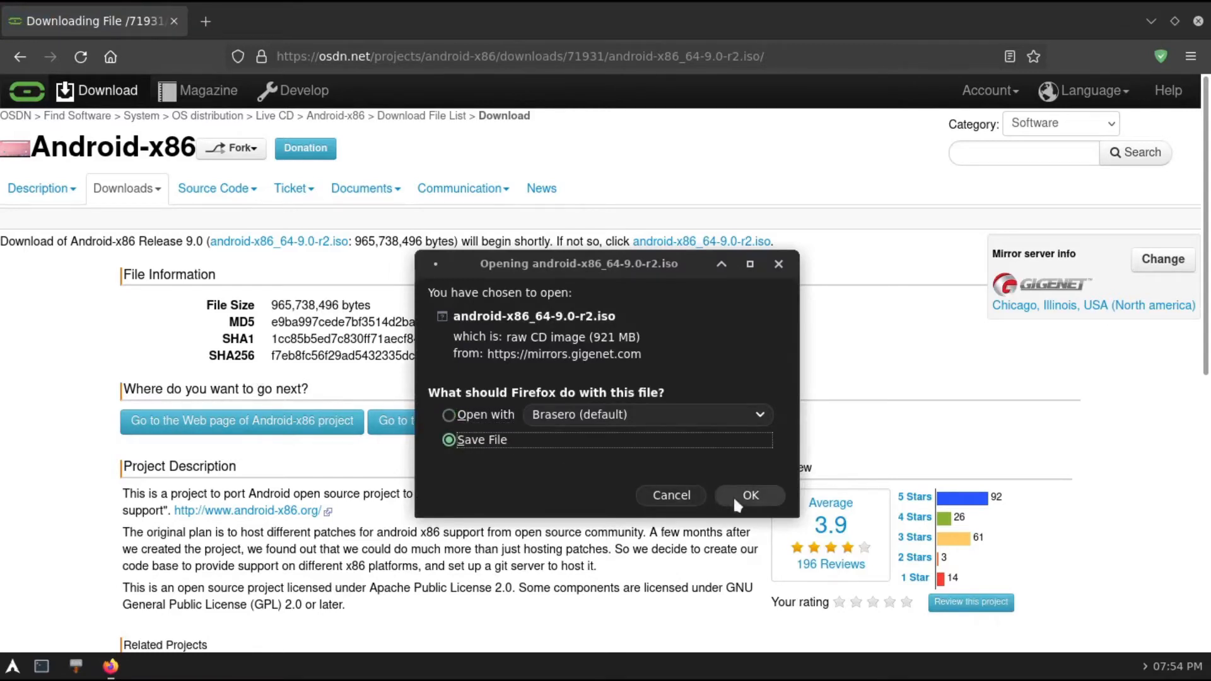
click(754, 496)
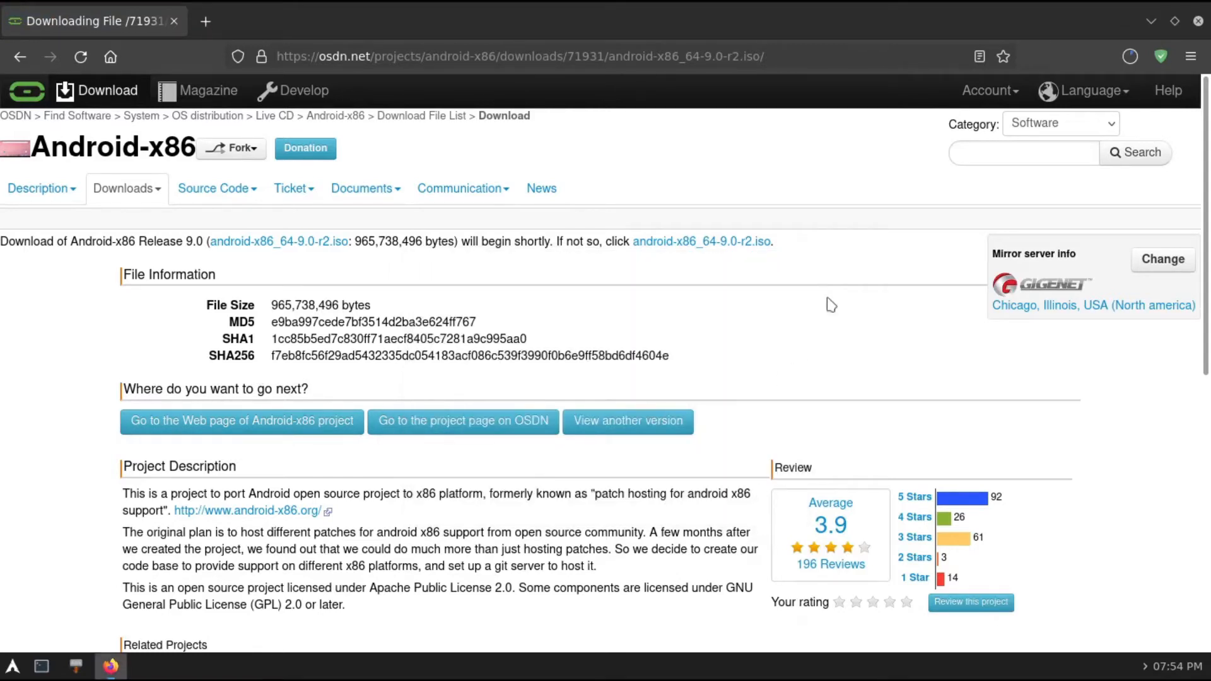
click(1129, 56)
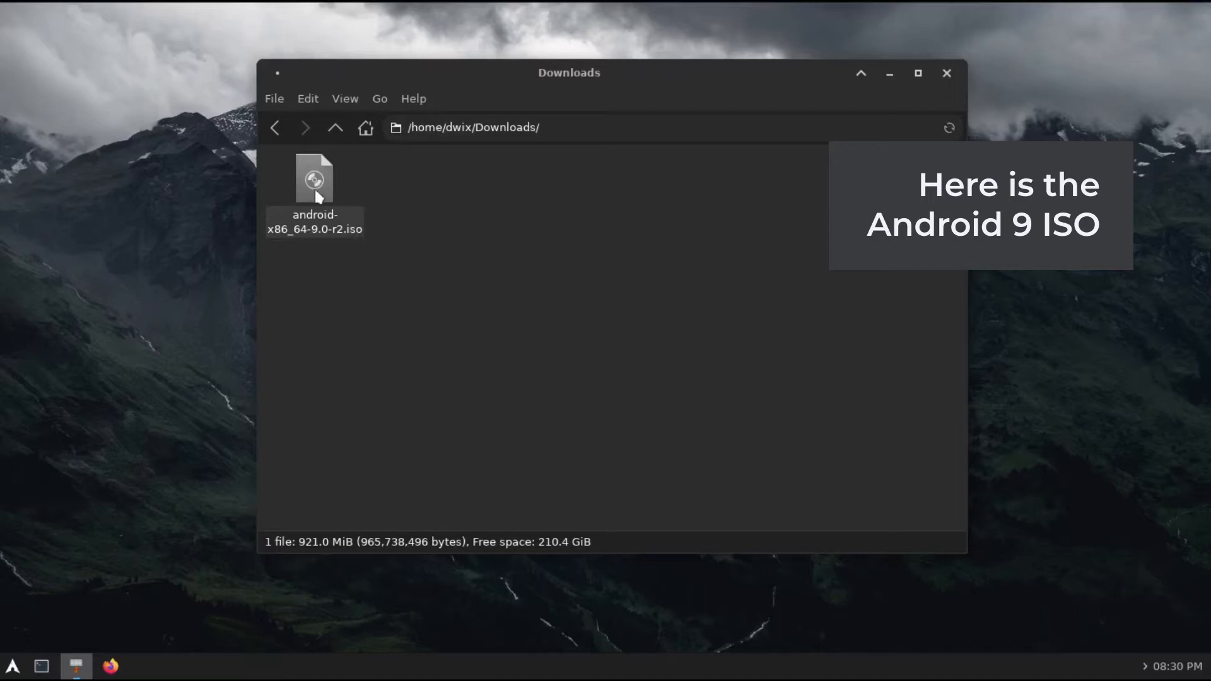
Close the Downloads folder window and launch Oracle VM VirtualBox.
click(947, 73)
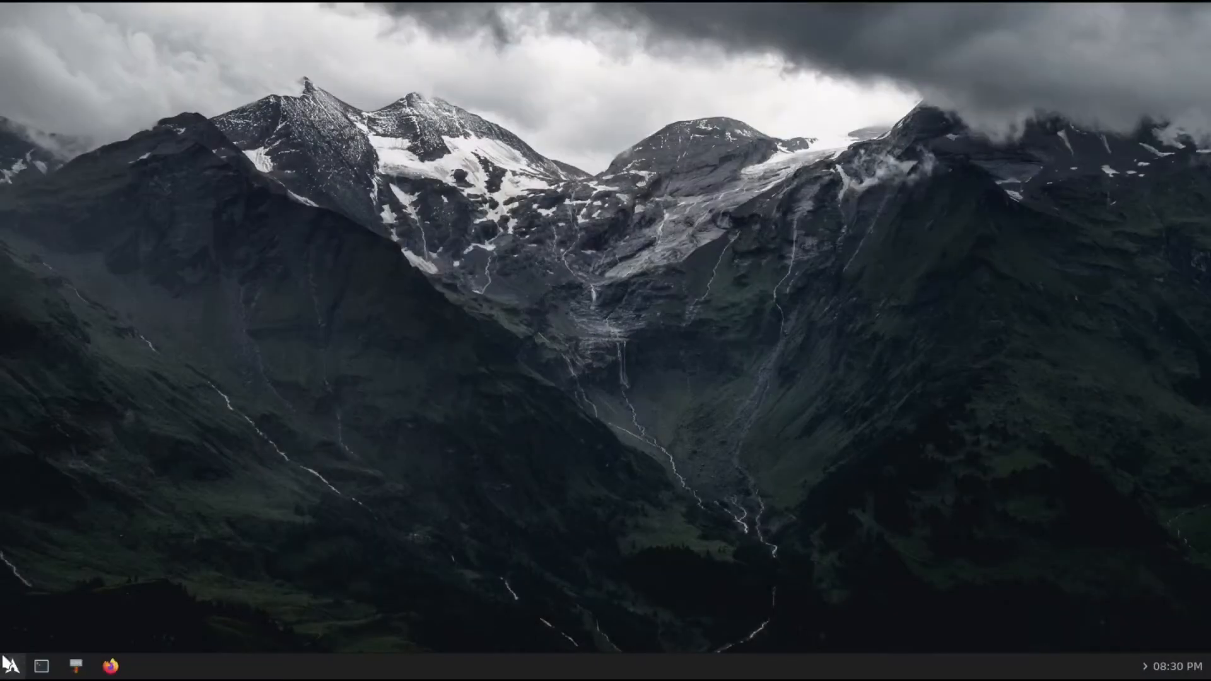
click(8, 665)
text(oracle)
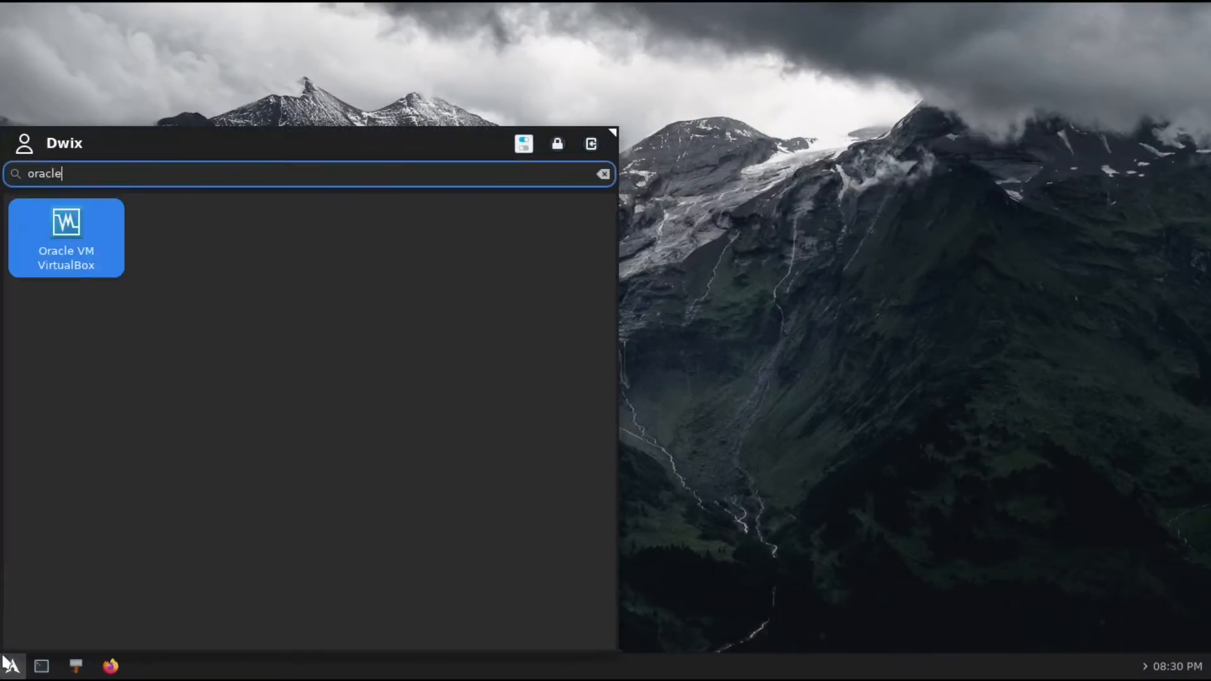
key(Return)
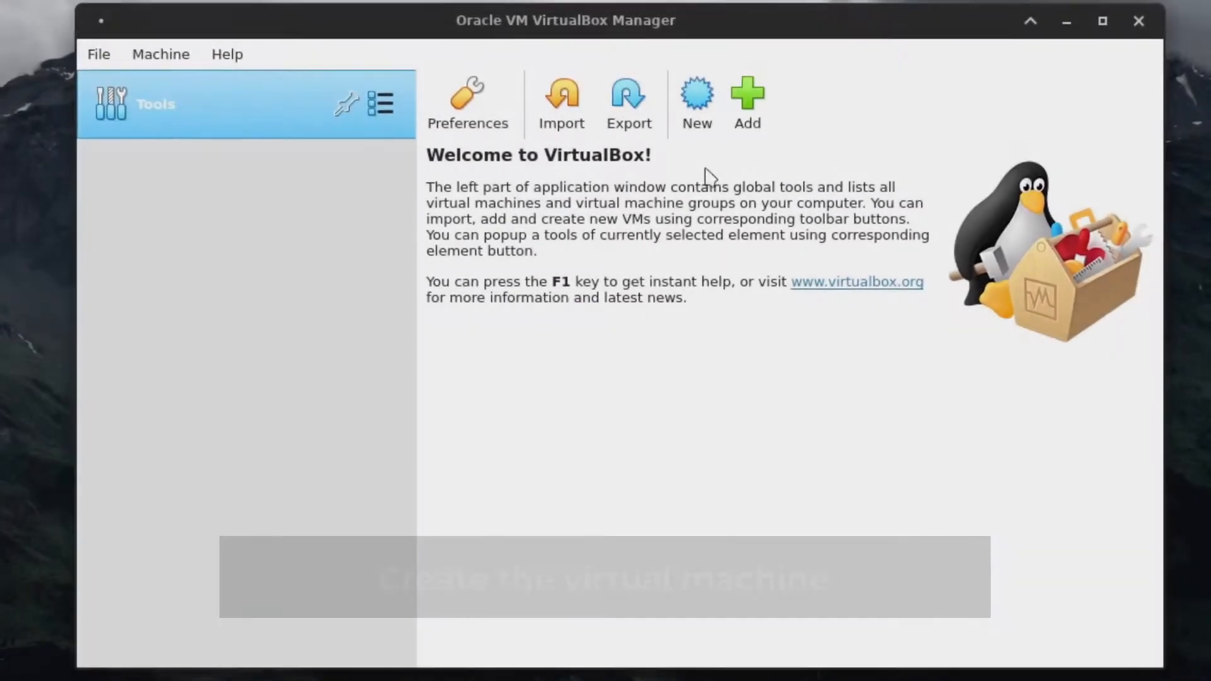
Start a new virtual machine named Android 9 with type Linux and version Other Linux (64-bit).
click(697, 100)
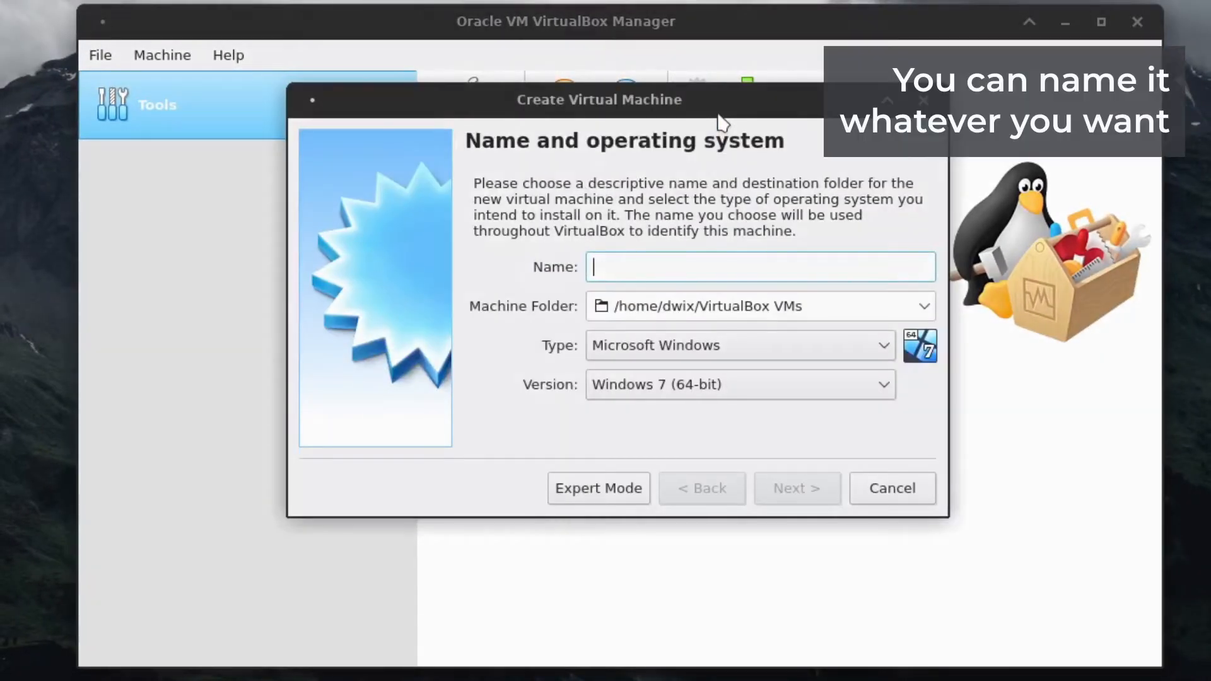
text(Android 9)
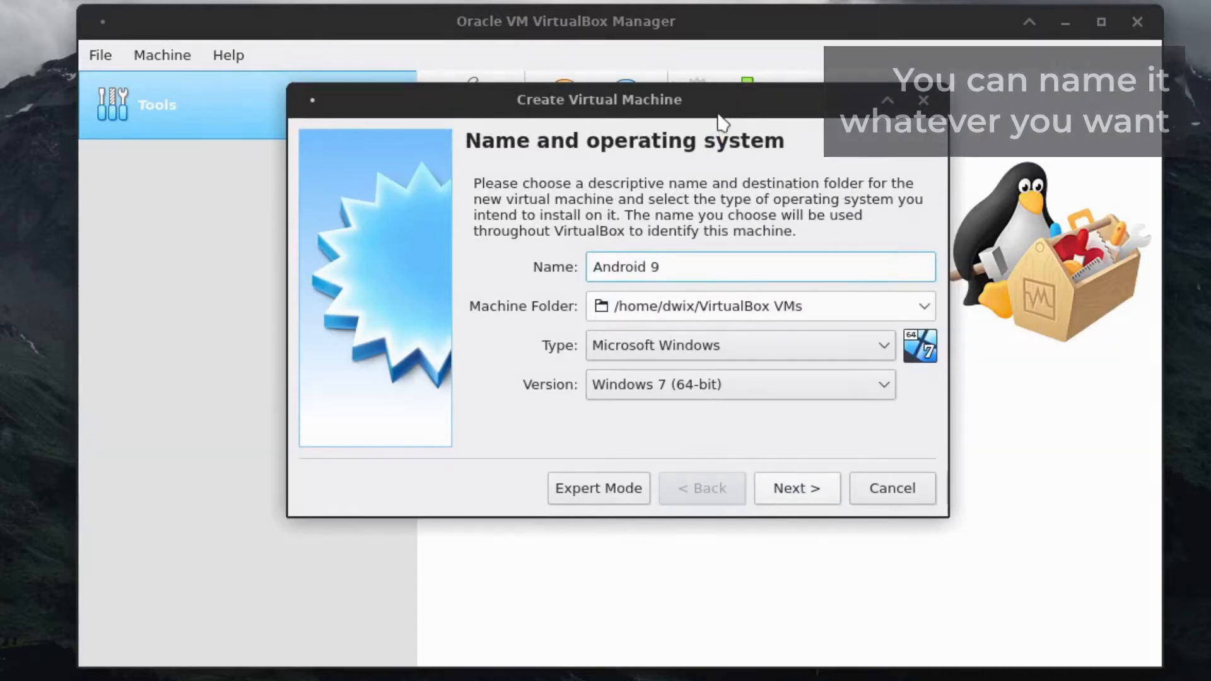
click(734, 353)
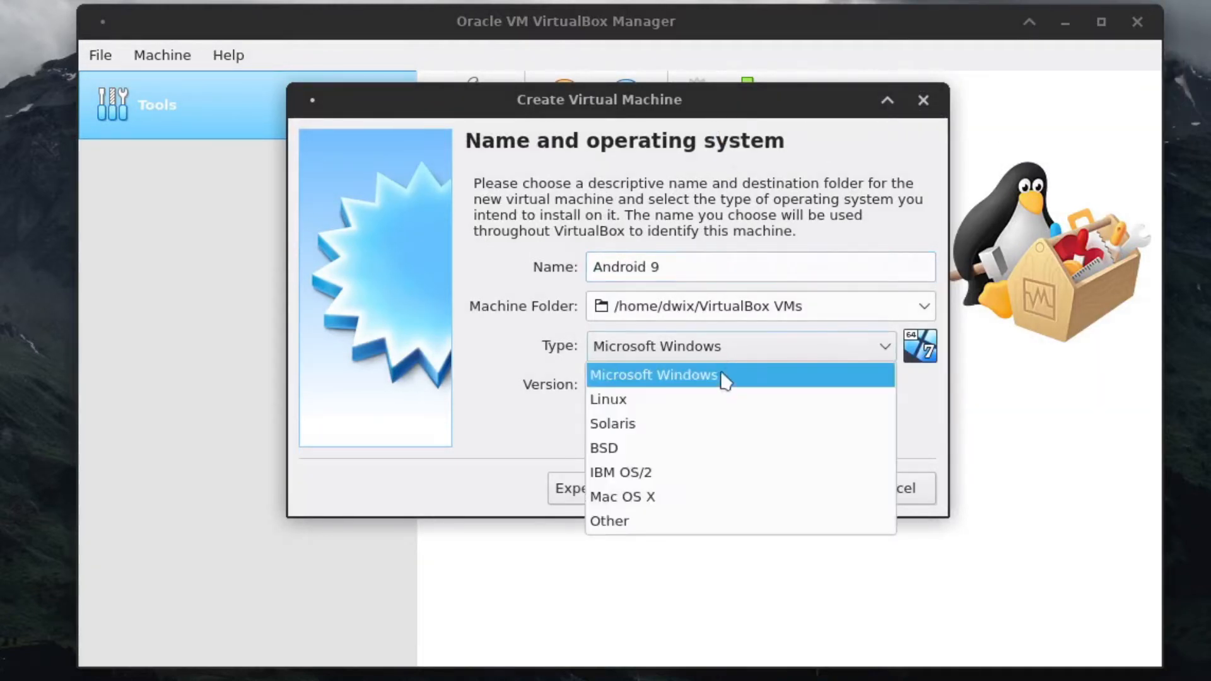
click(711, 402)
click(882, 392)
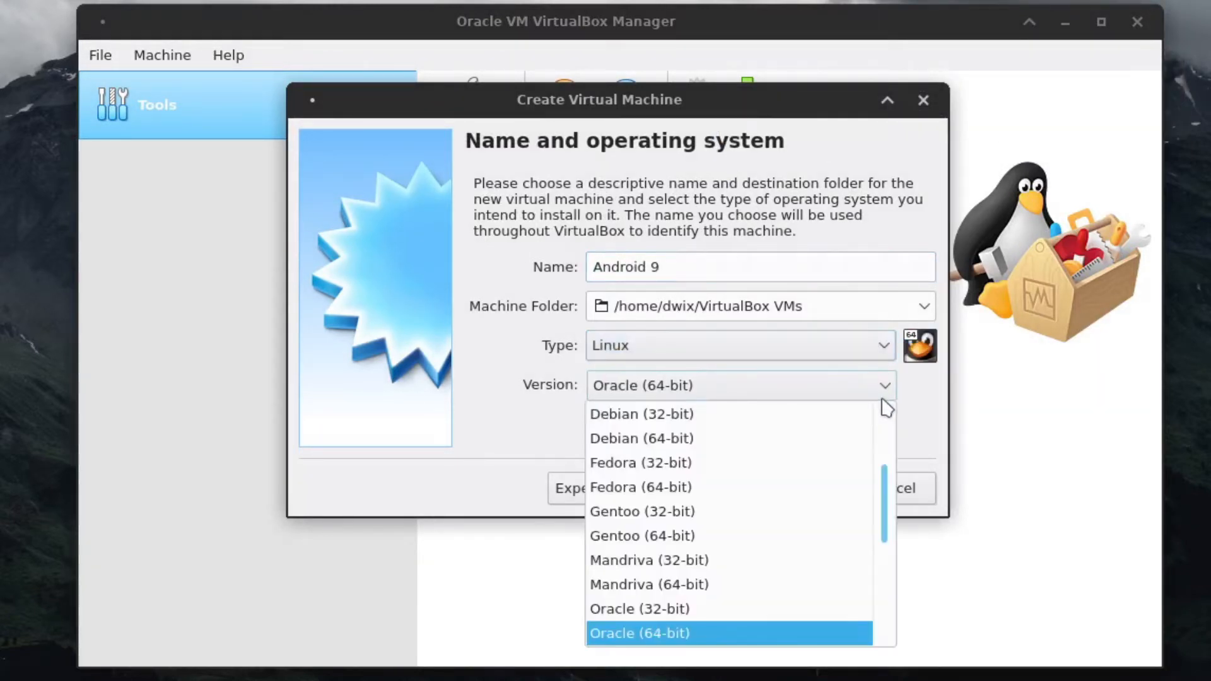
drag(885, 486, 889, 606)
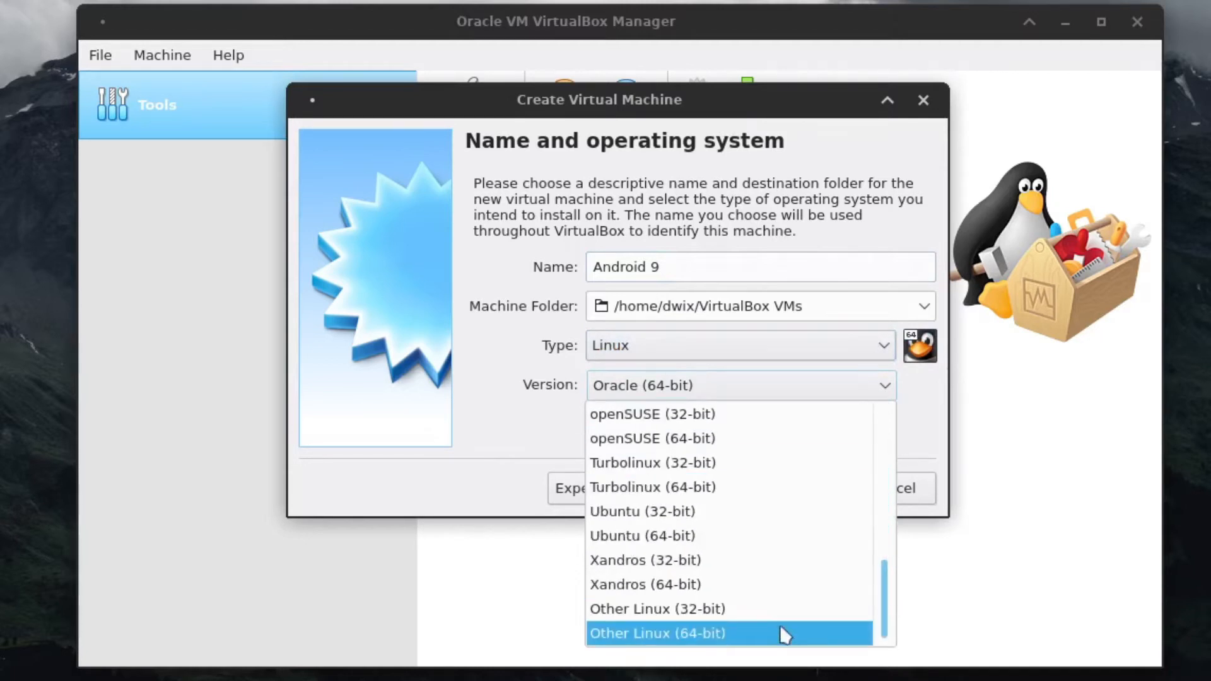
click(717, 634)
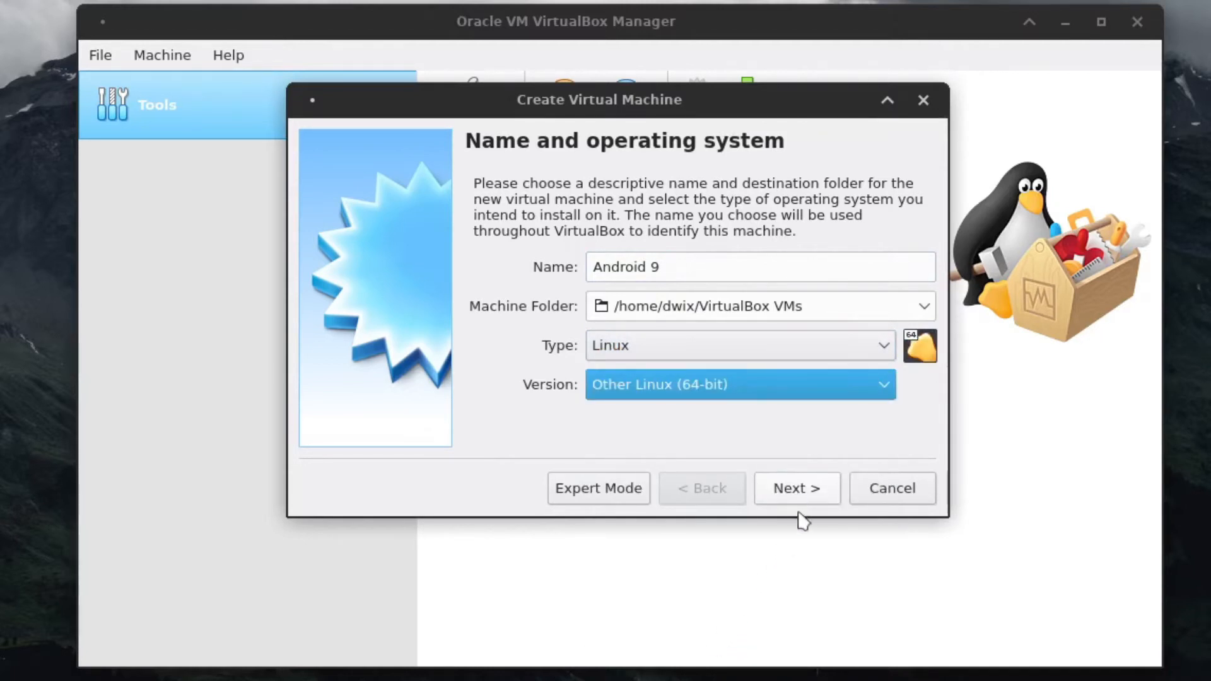
click(798, 490)
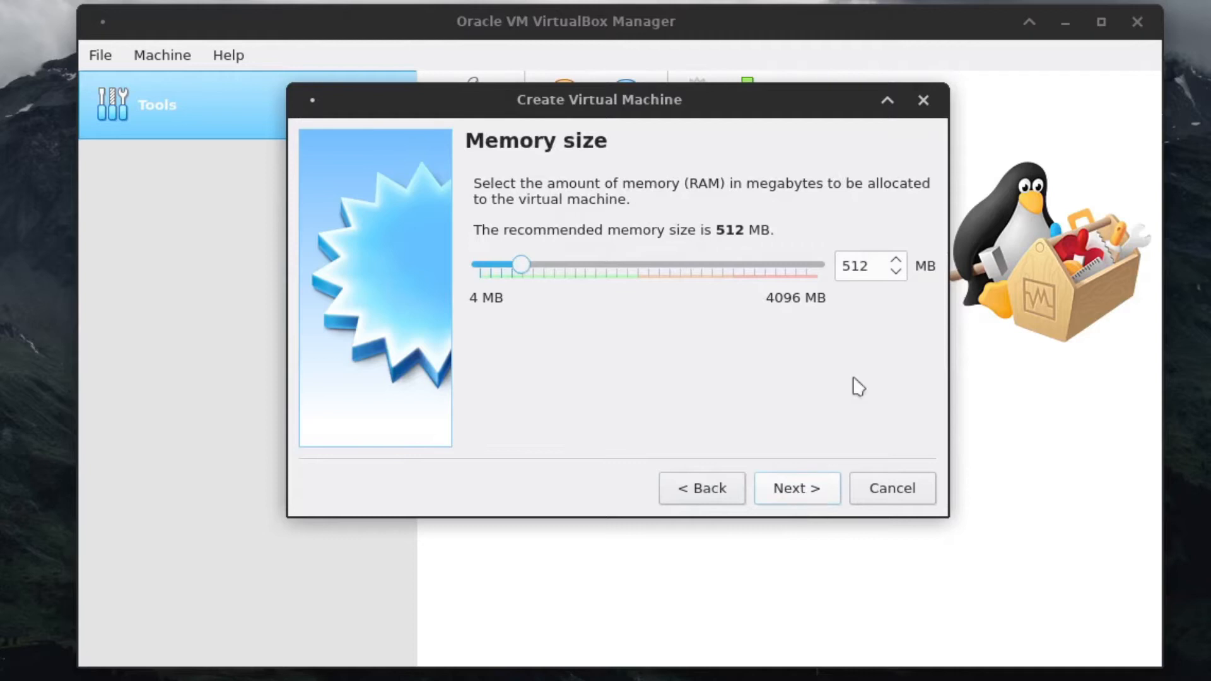
Set the new virtual machine's memory size to 2048 MB.
double_click(869, 265)
text(2048)
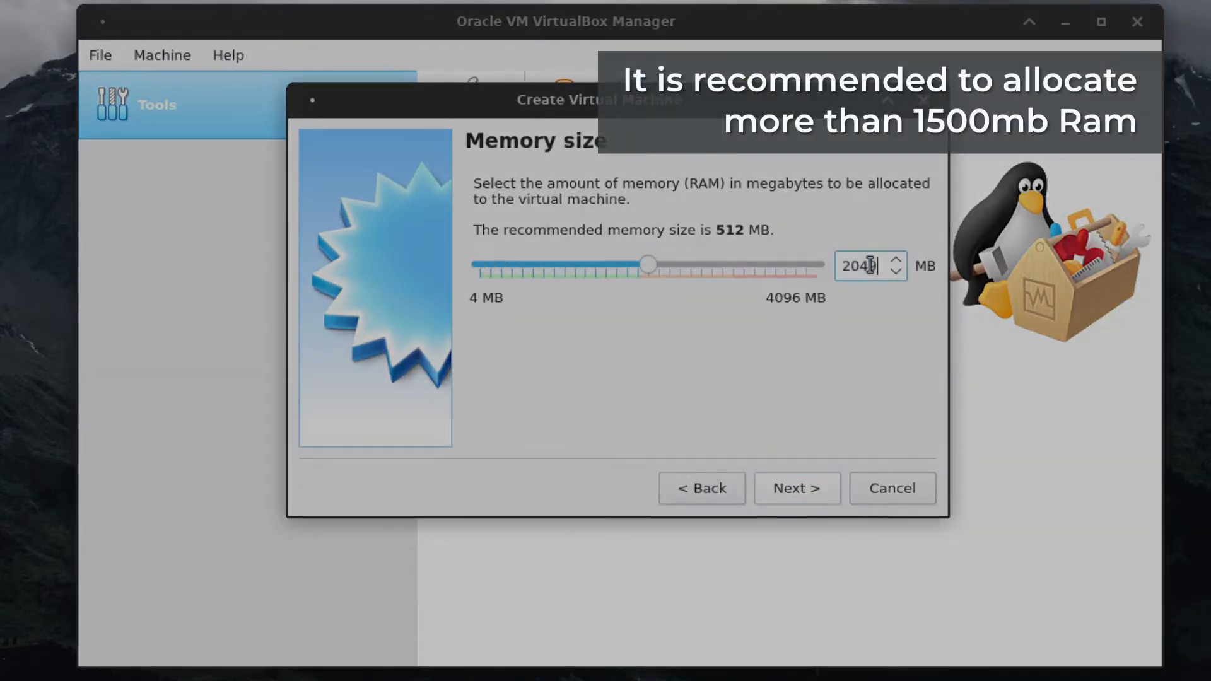
key(BackSpace)
text(8)
double_click(868, 267)
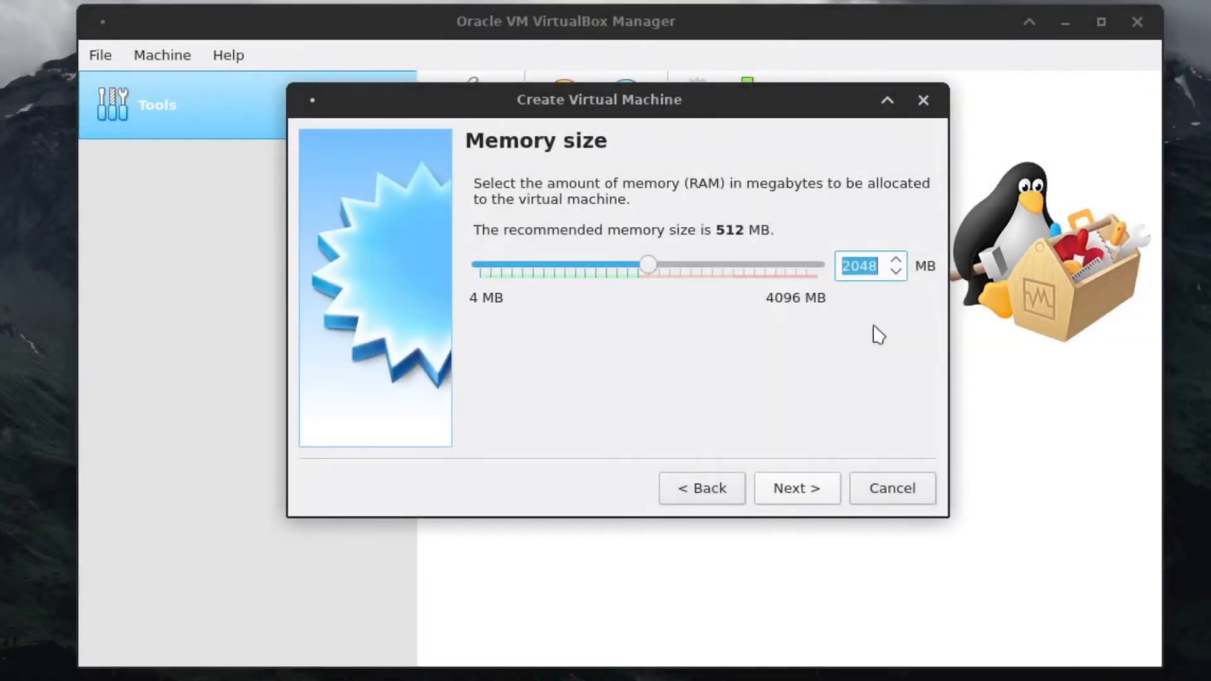
click(818, 490)
Create a 16 GB VDI virtual hard disk for the Android 9 machine.
click(818, 491)
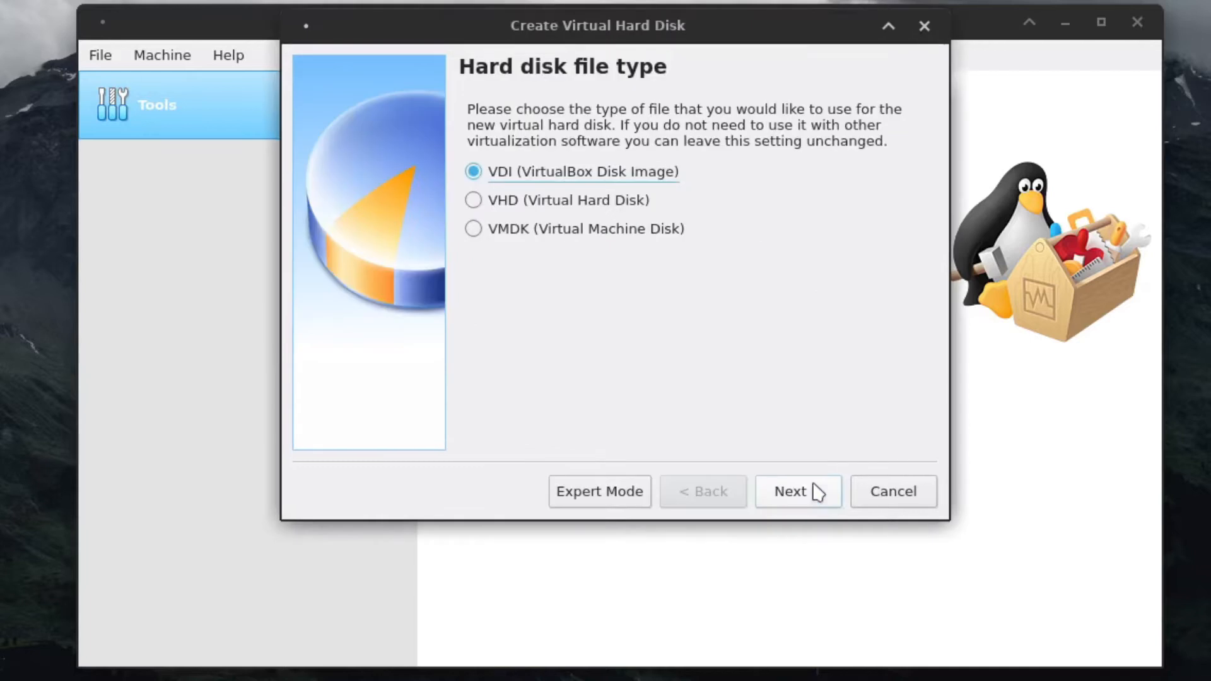
click(817, 491)
click(818, 491)
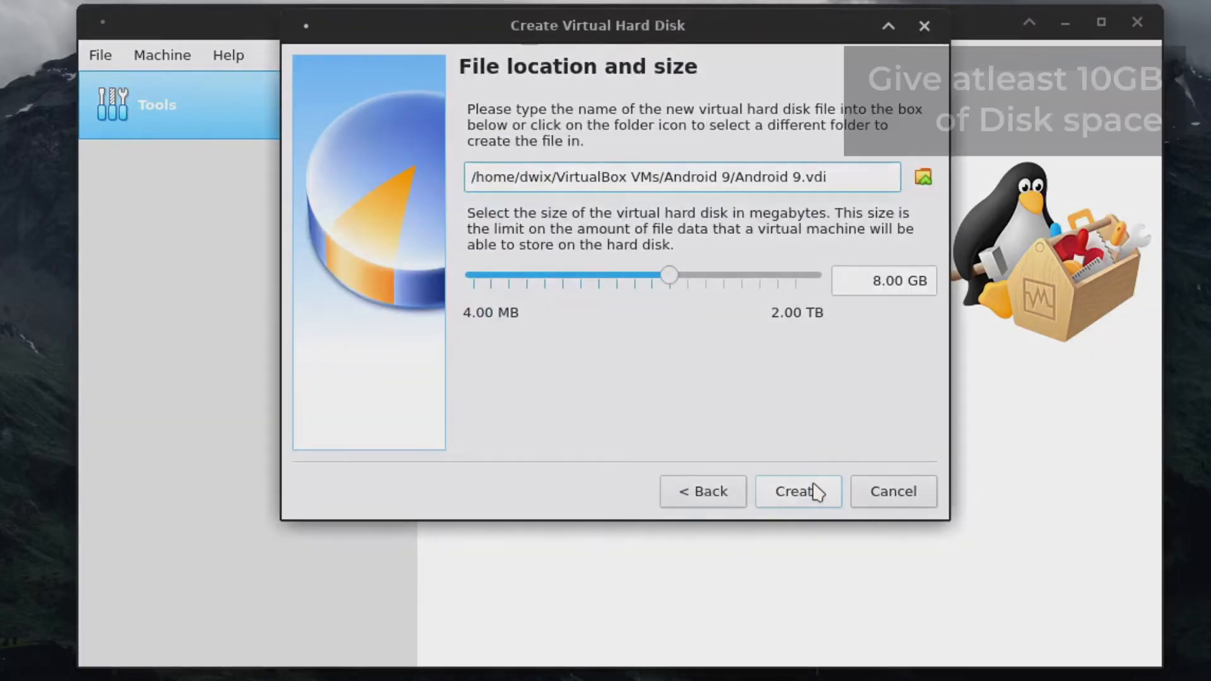
click(722, 287)
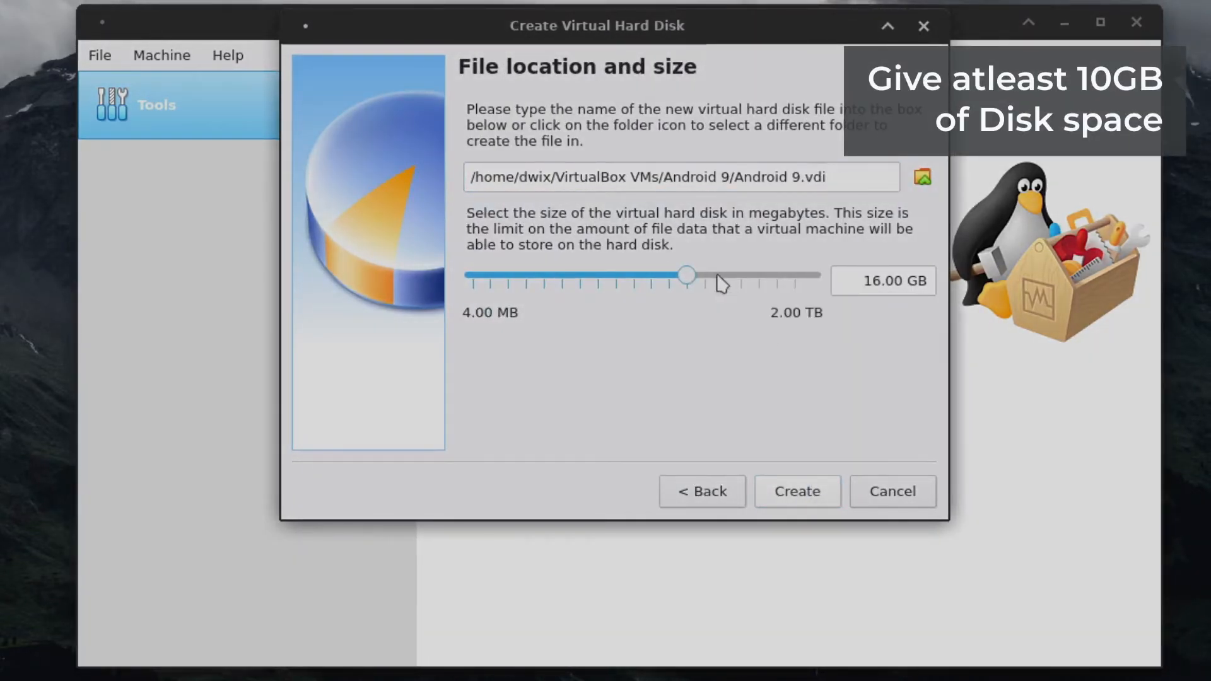
click(780, 490)
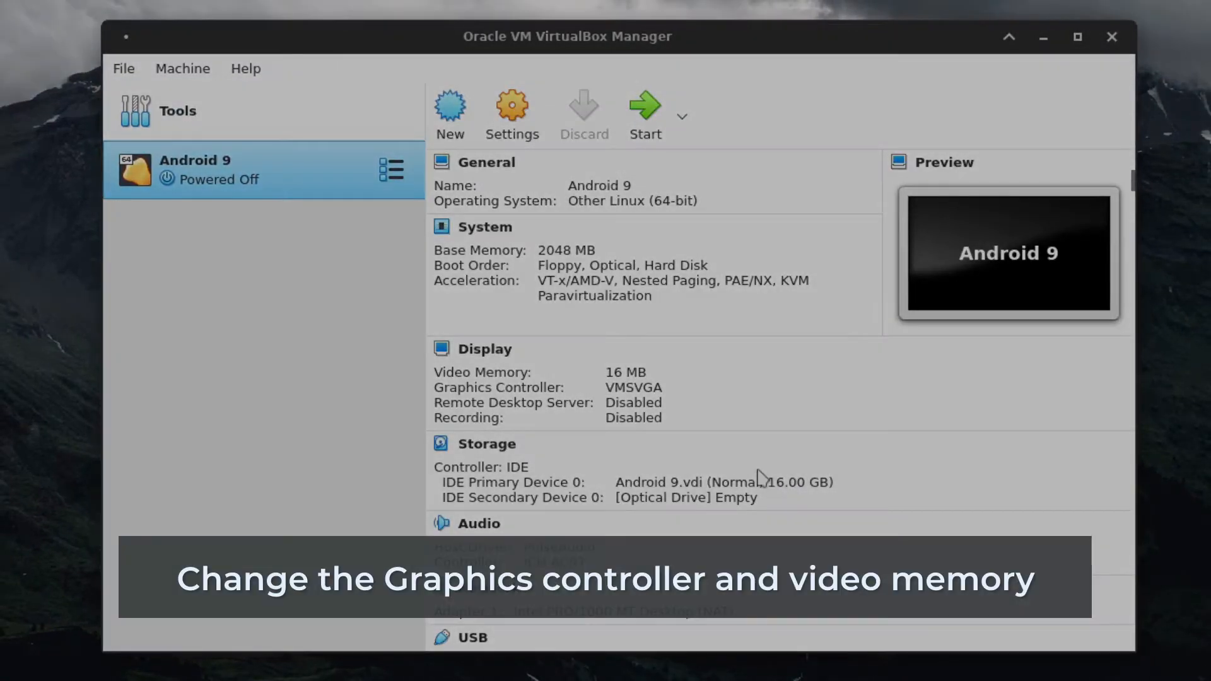
Set the Android 9 machine's graphics controller to VBoxSVGA and its video memory to 128 MB.
click(521, 135)
click(299, 147)
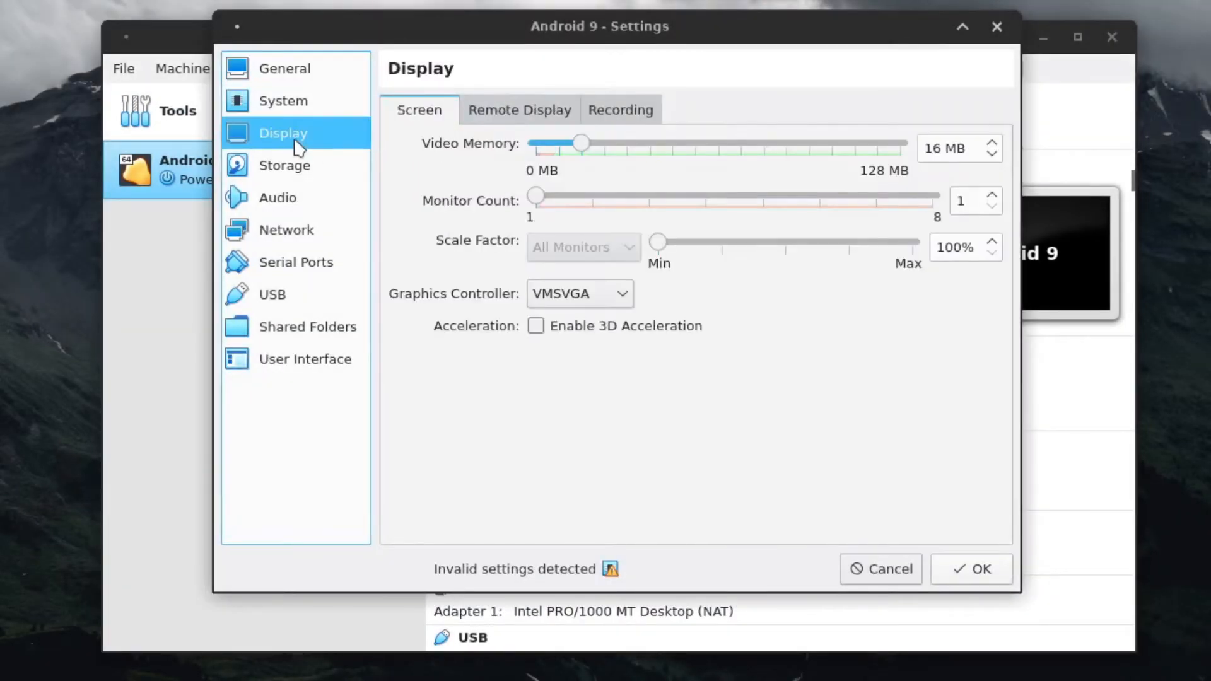
click(615, 303)
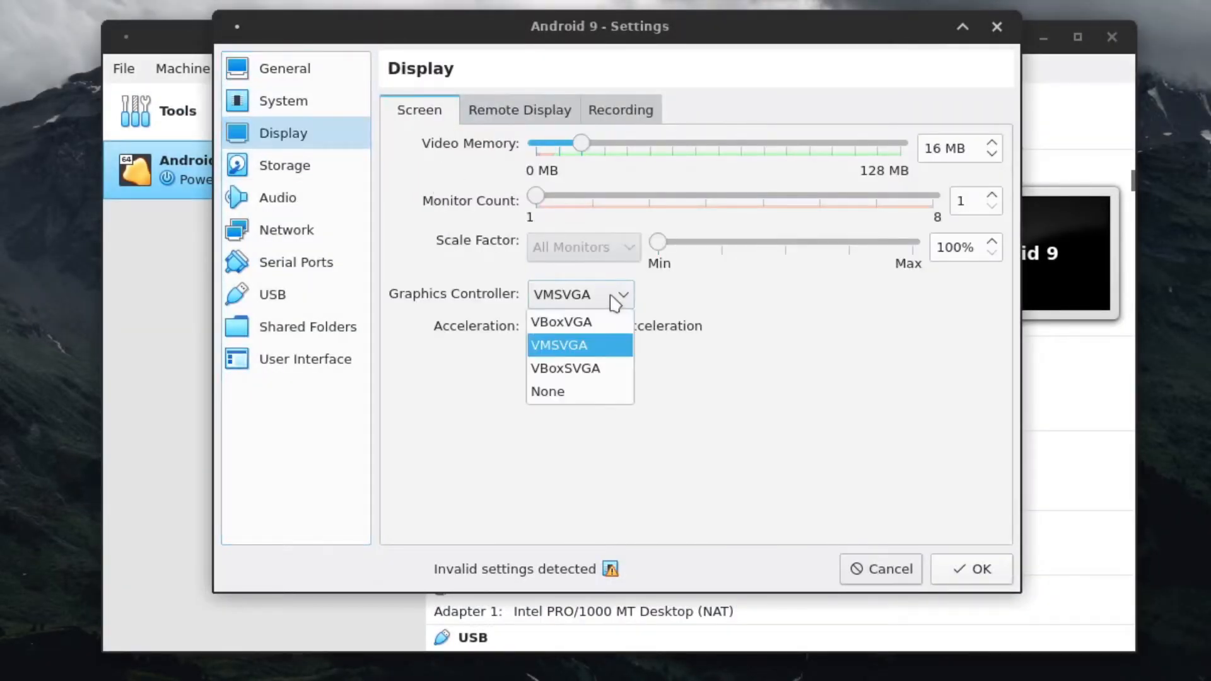
click(556, 369)
drag(587, 149, 902, 161)
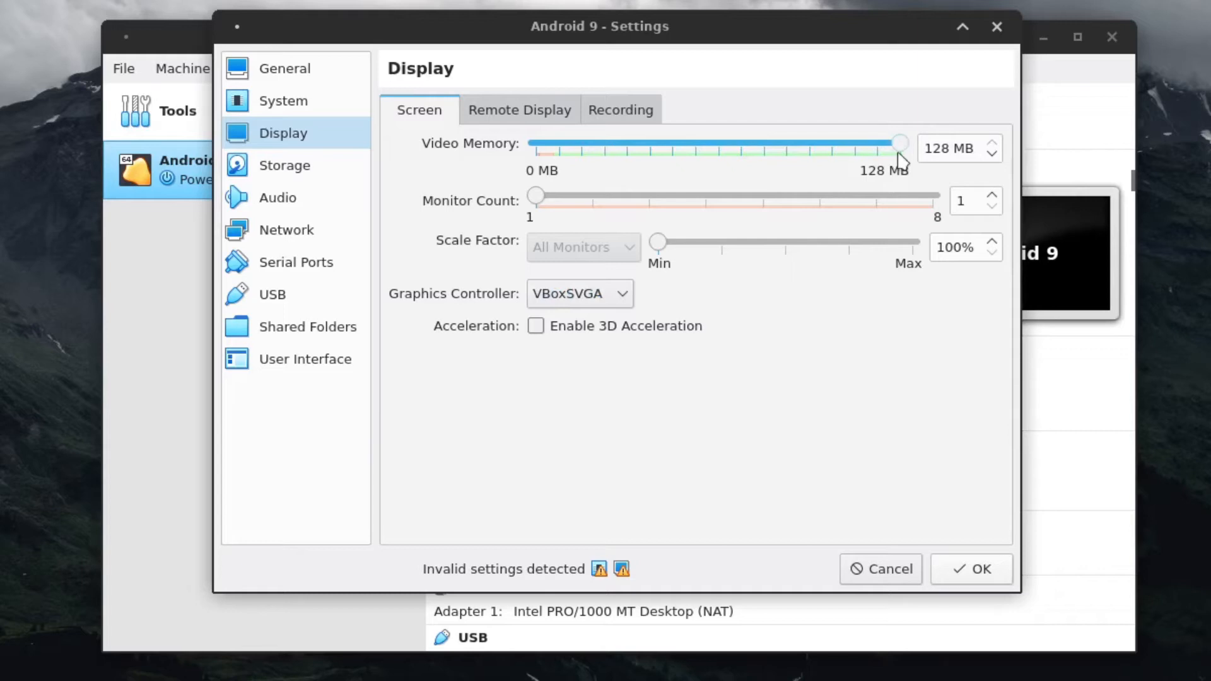
click(997, 572)
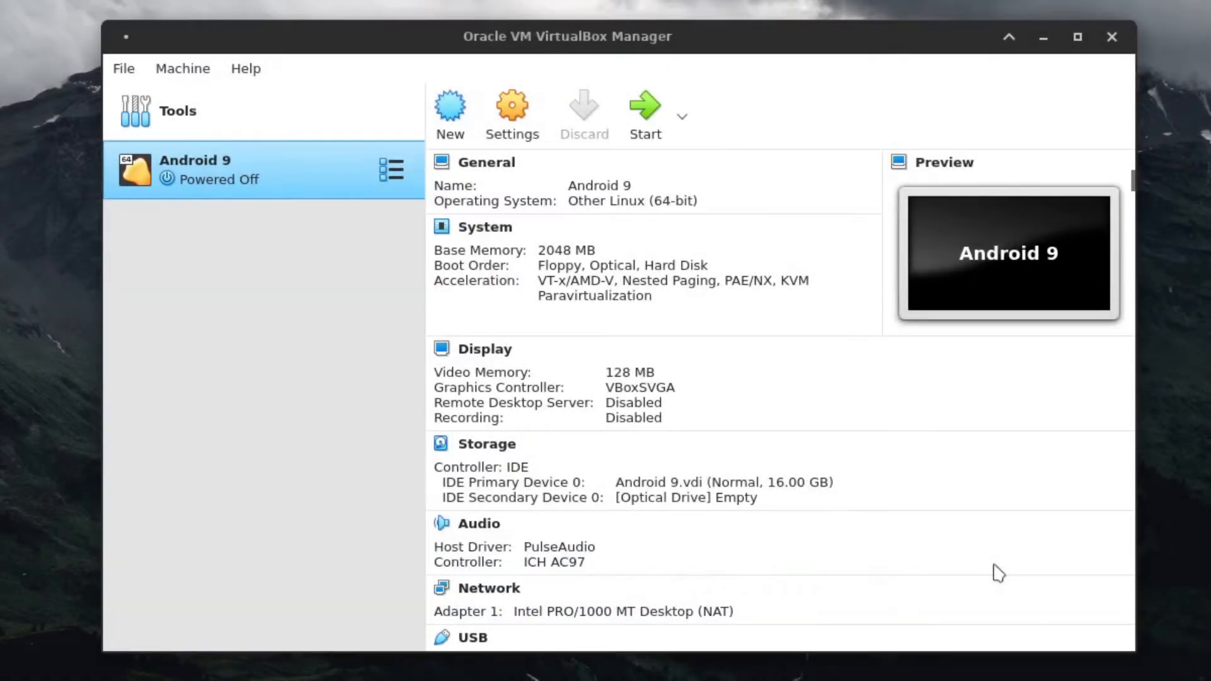
Start the Android 9 machine with android-x86_64-9.0-r2.iso from the Downloads folder as its start-up disk.
click(644, 114)
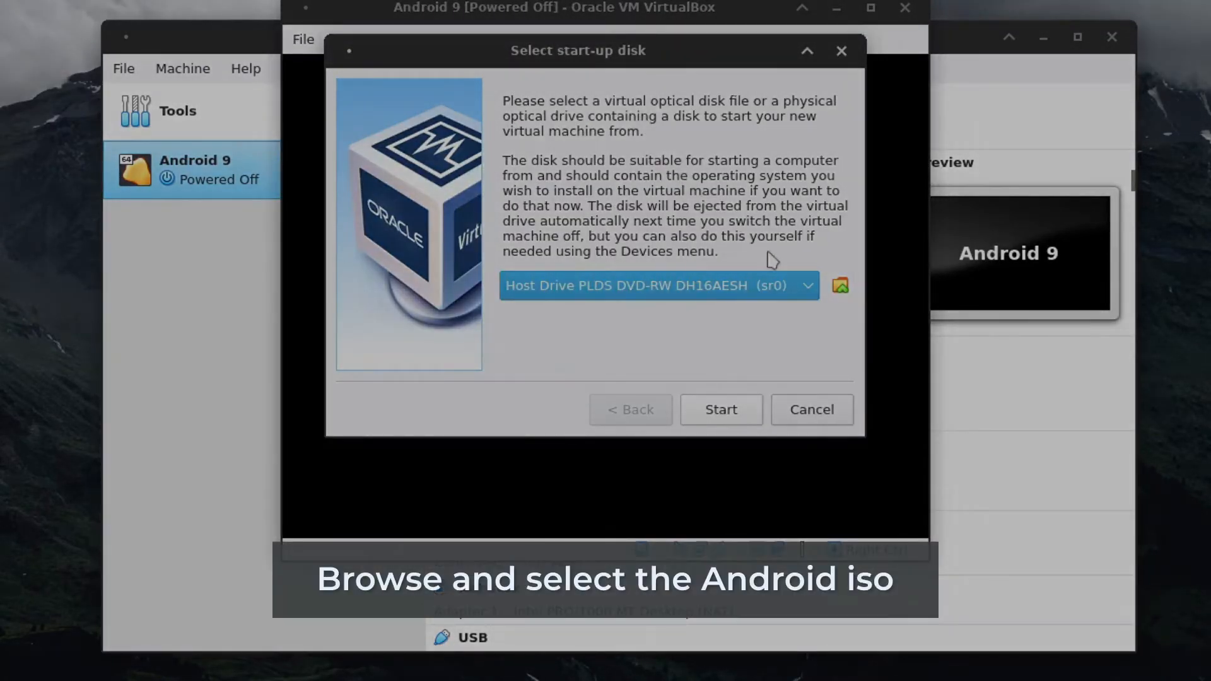
click(840, 289)
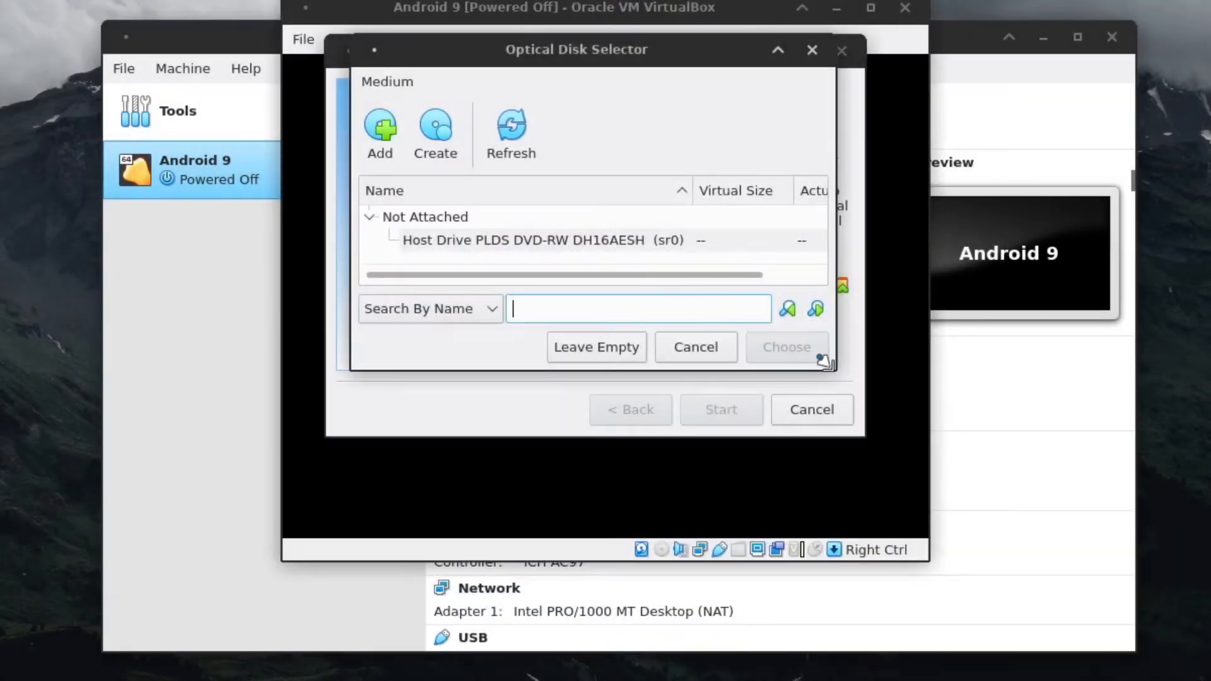
drag(836, 372, 882, 432)
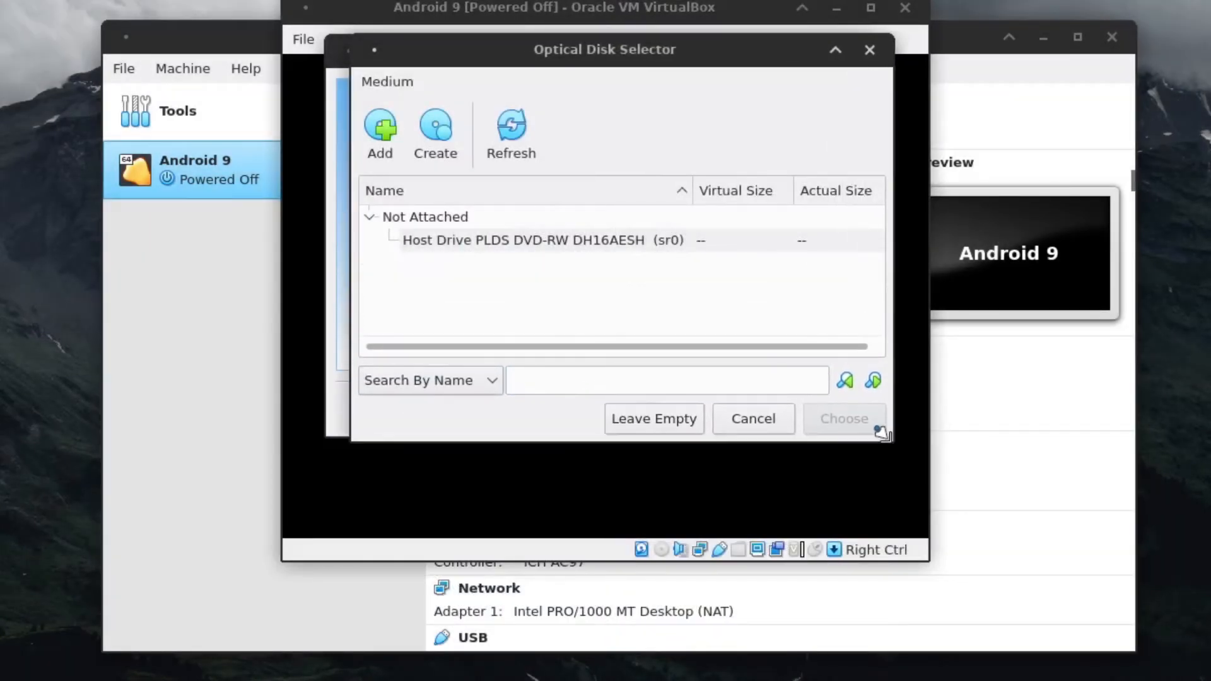
click(382, 129)
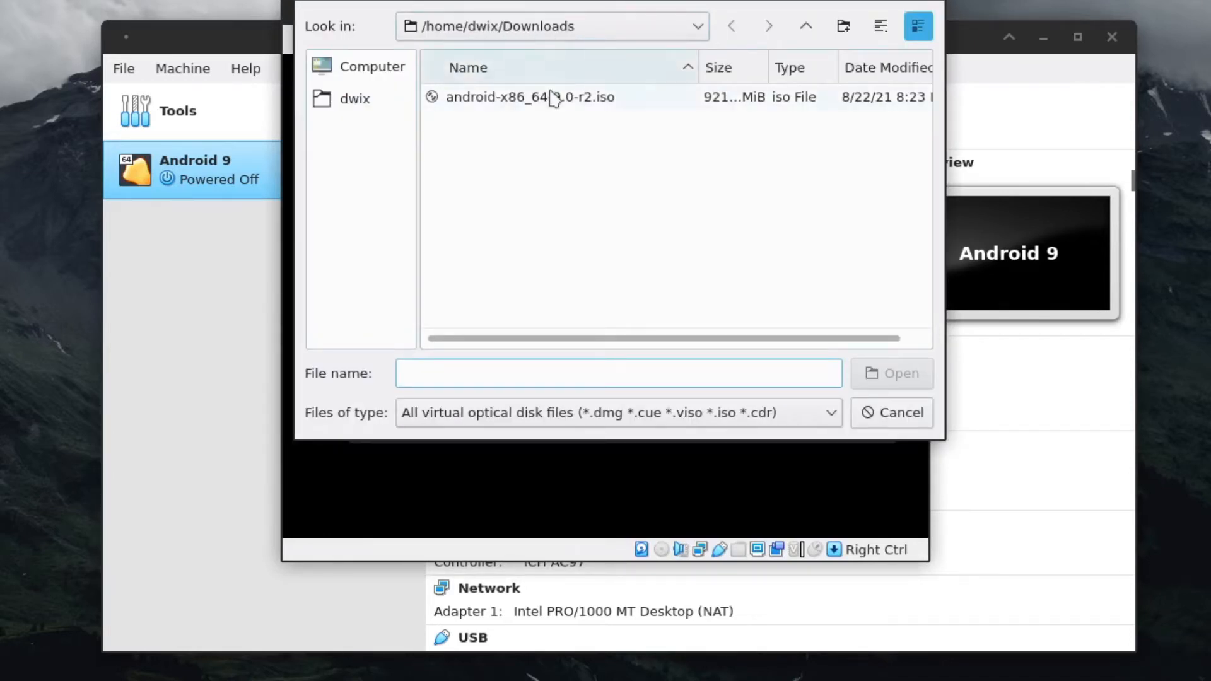
click(598, 103)
click(897, 378)
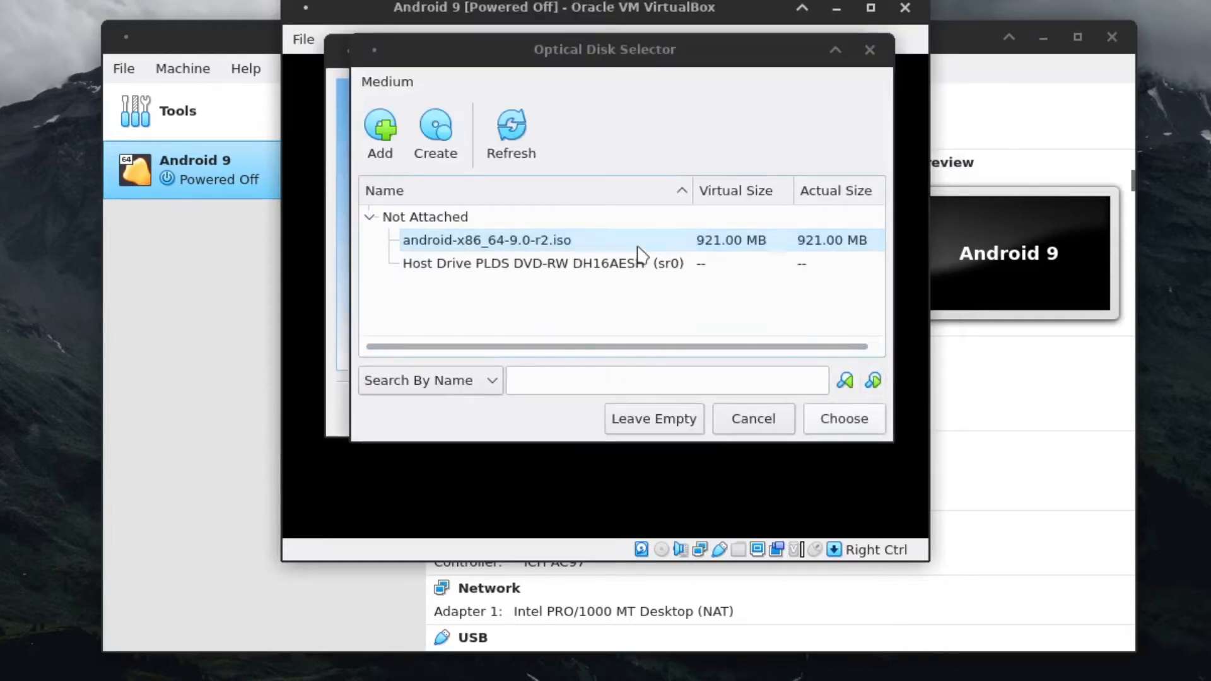
click(832, 421)
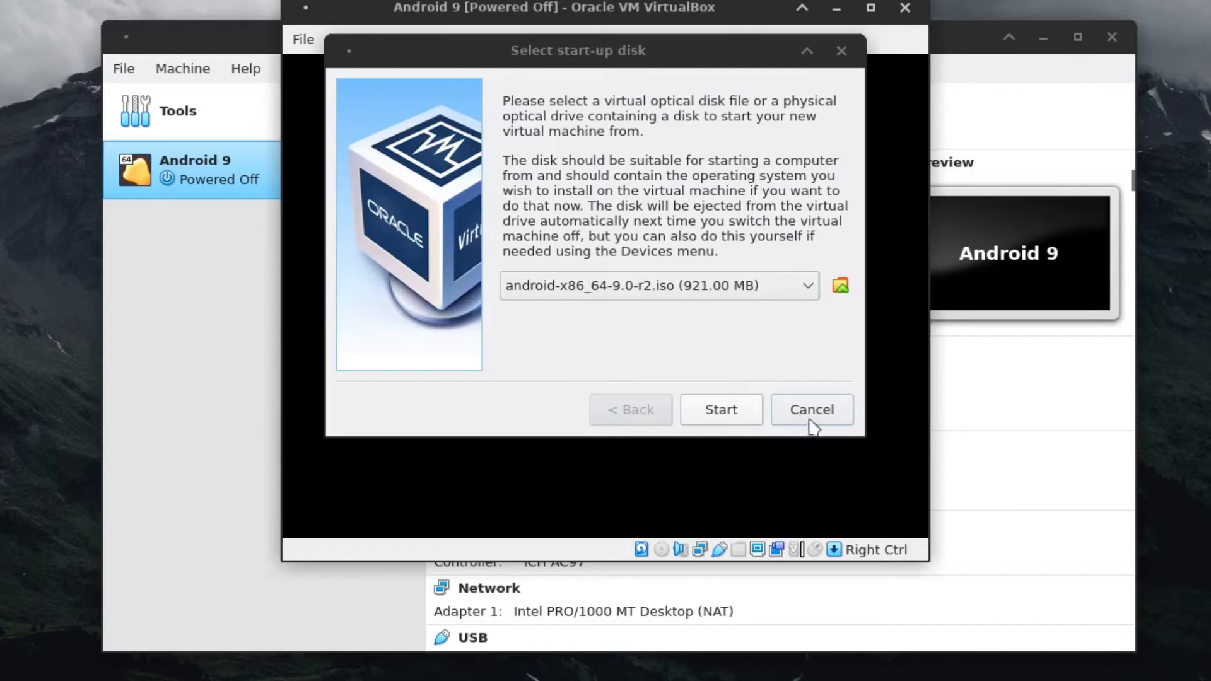
click(725, 411)
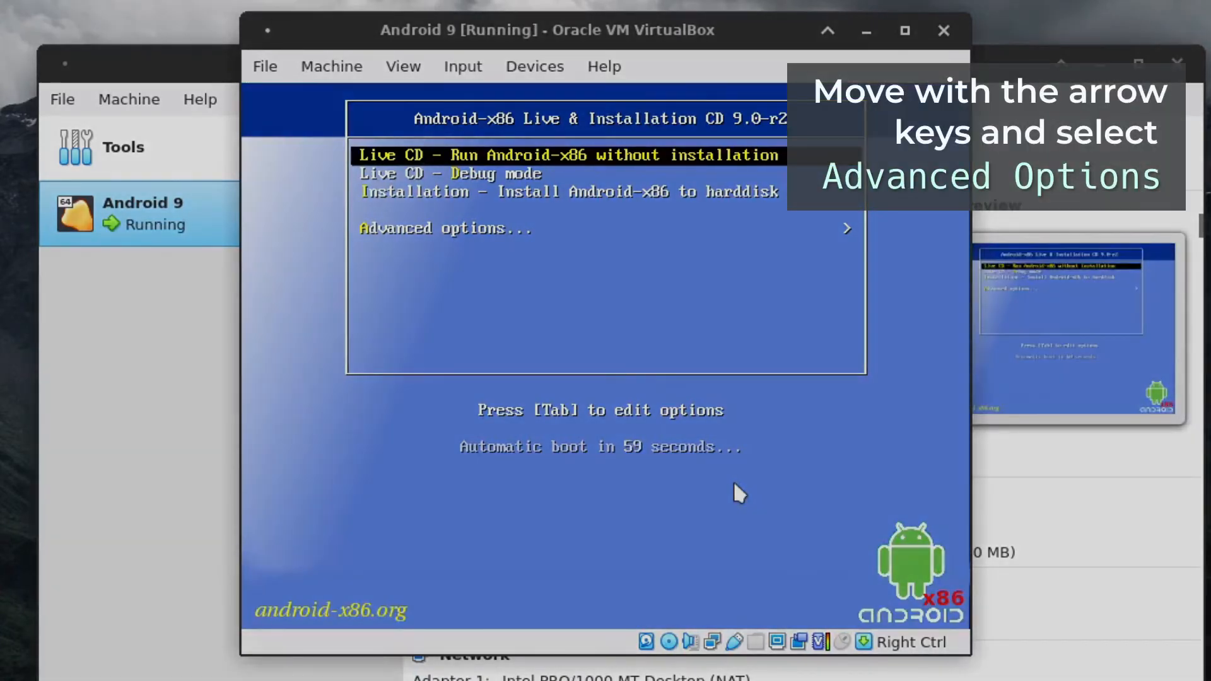
Run Auto_Installation from the advanced boot options and confirm erasing /dev/sda to install Android-x86.
key(Down)
key(Down)
key(Down)
key(Return)
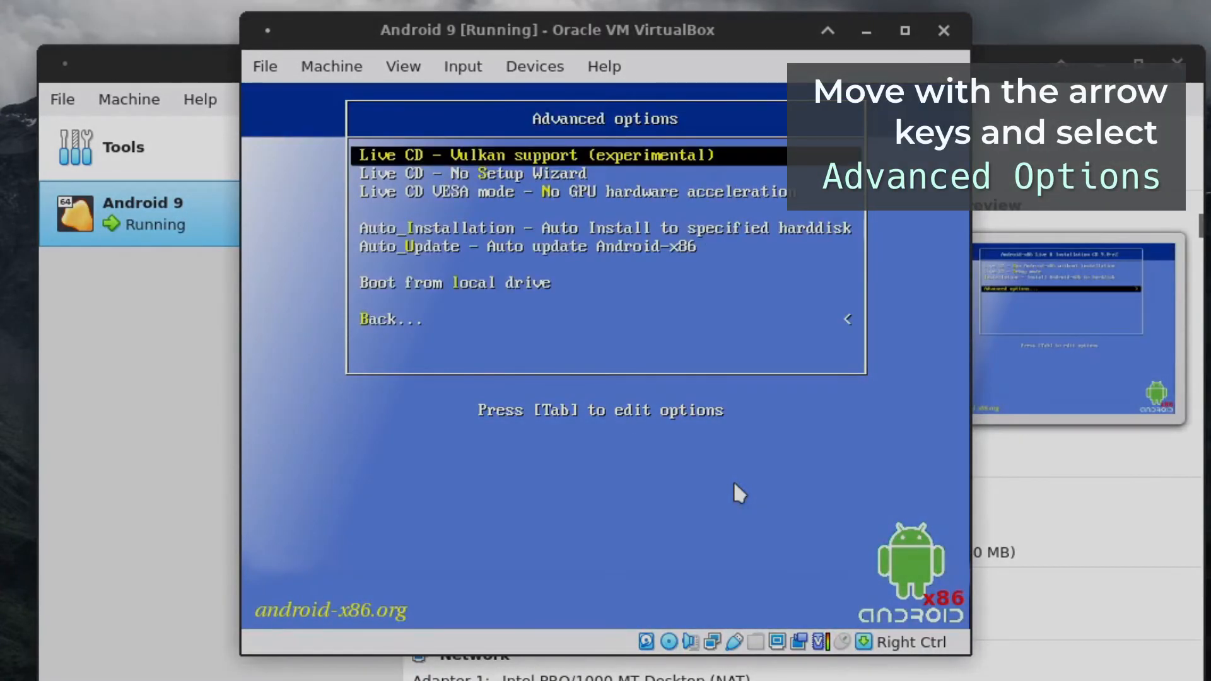
key(Down)
key(Down)
key(Down)
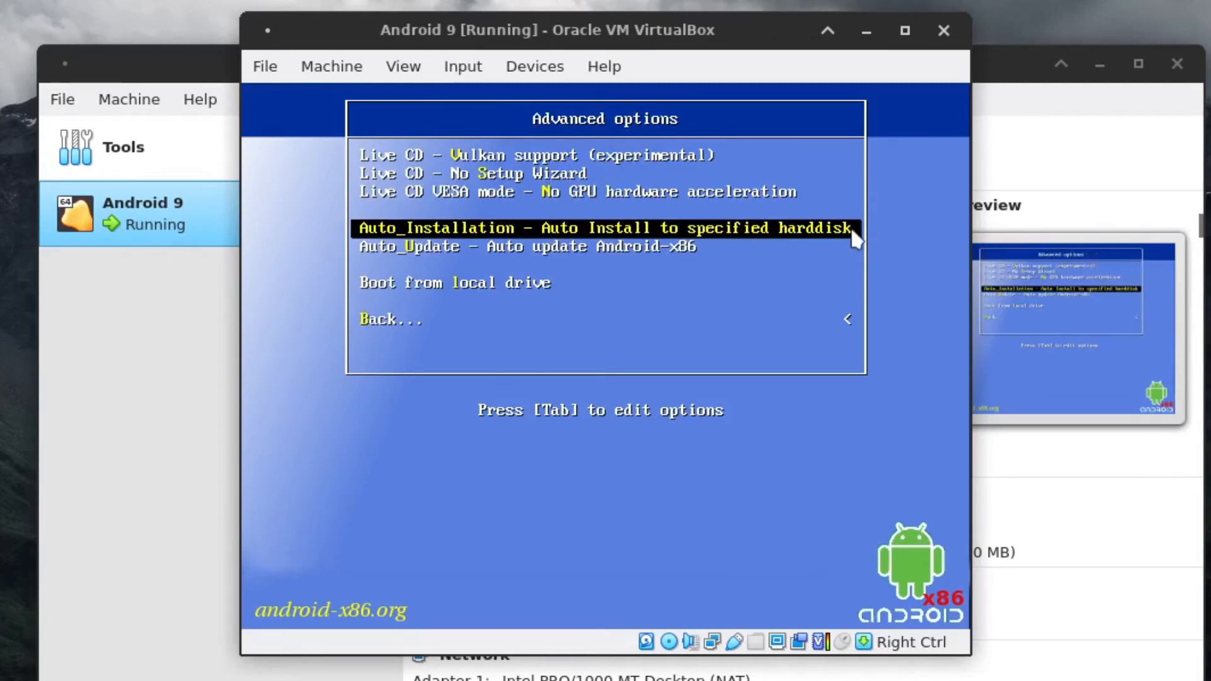
key(Return)
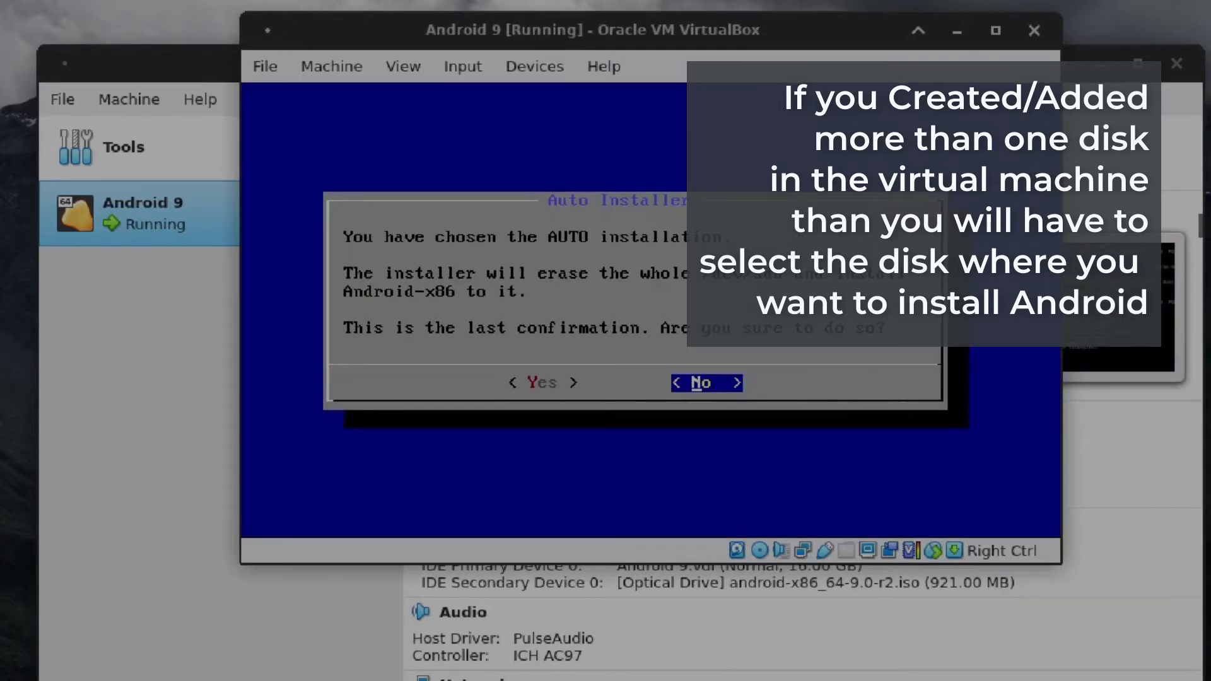
key(Left)
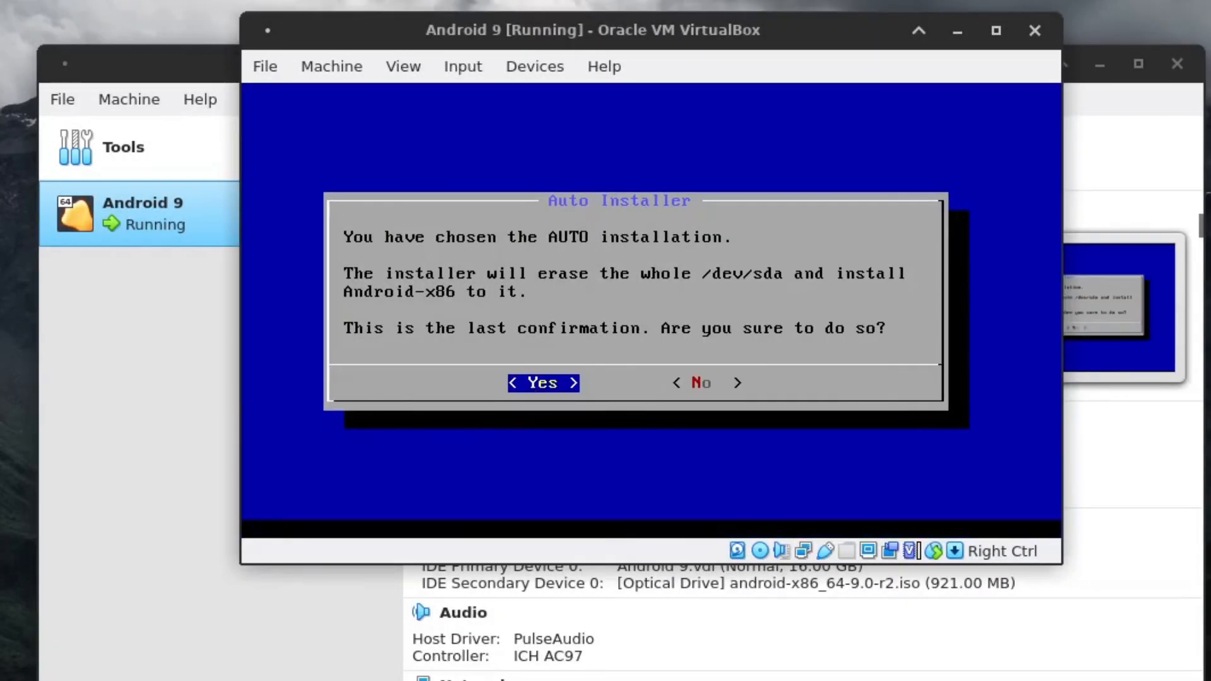
key(Return)
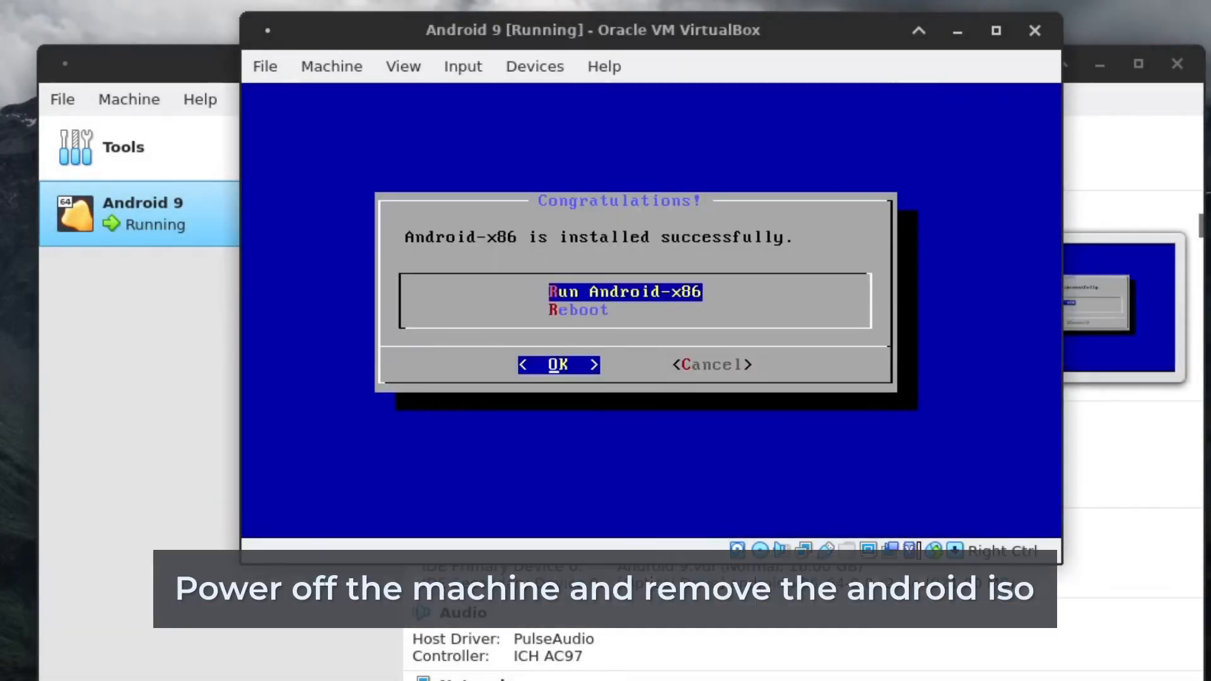
Close the Android 9 virtual machine by powering it off.
click(266, 71)
click(346, 199)
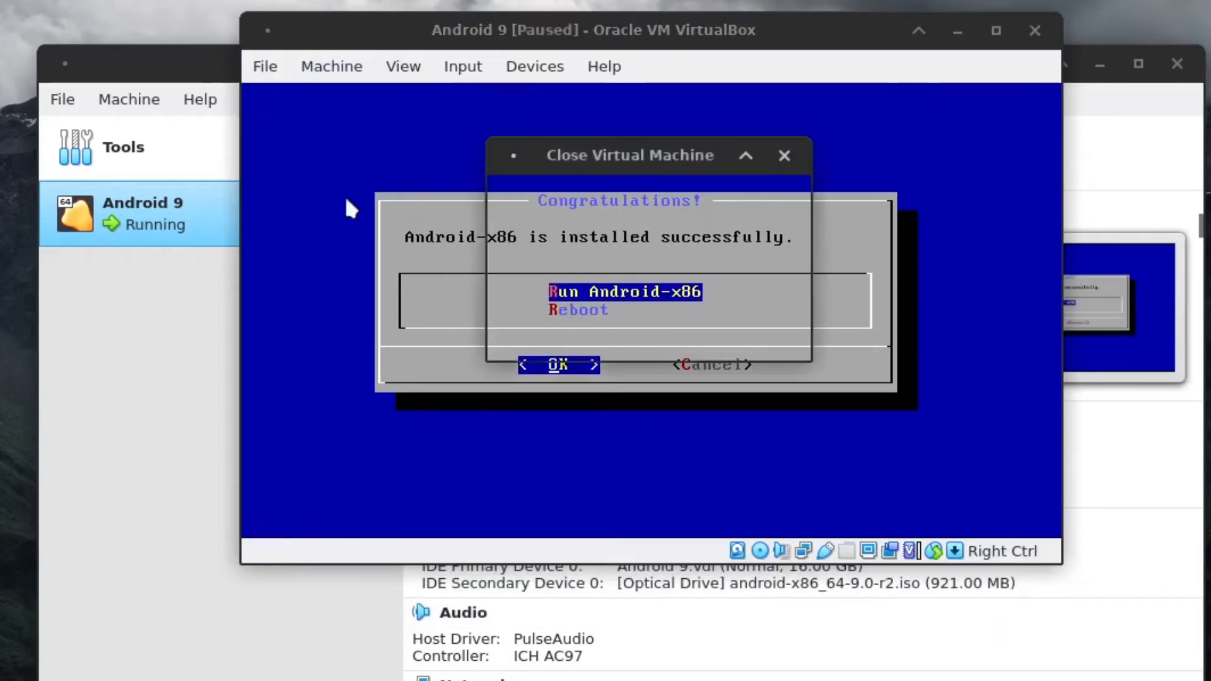
click(591, 289)
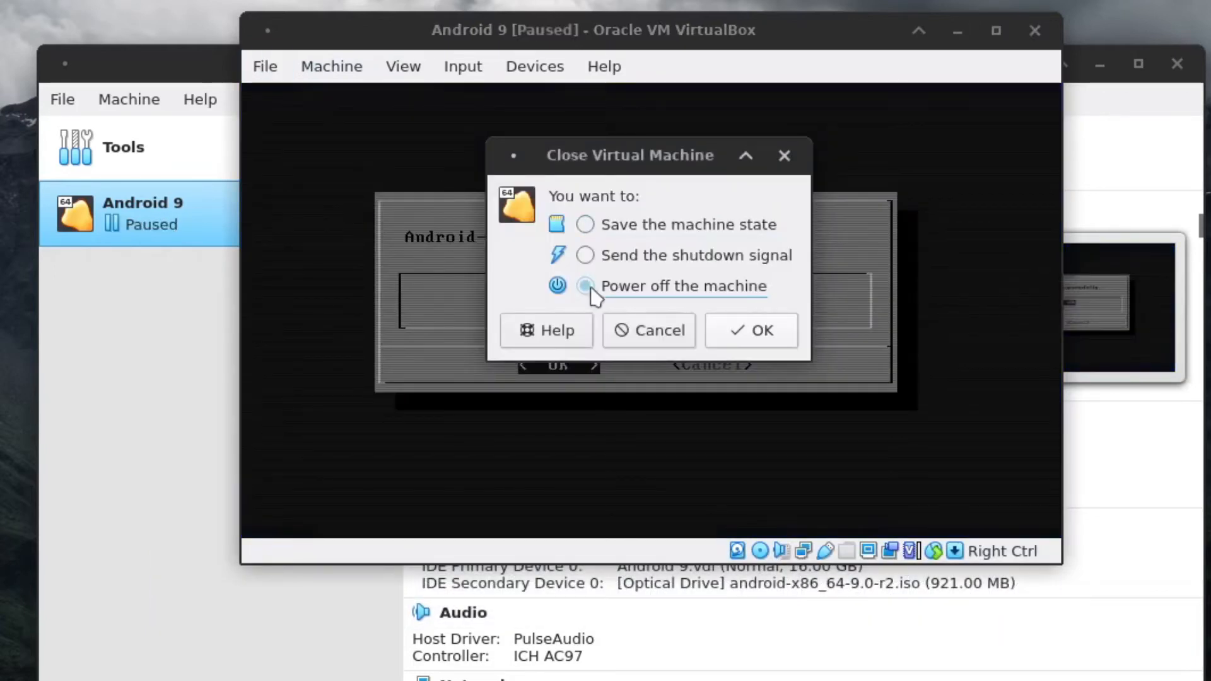
click(762, 332)
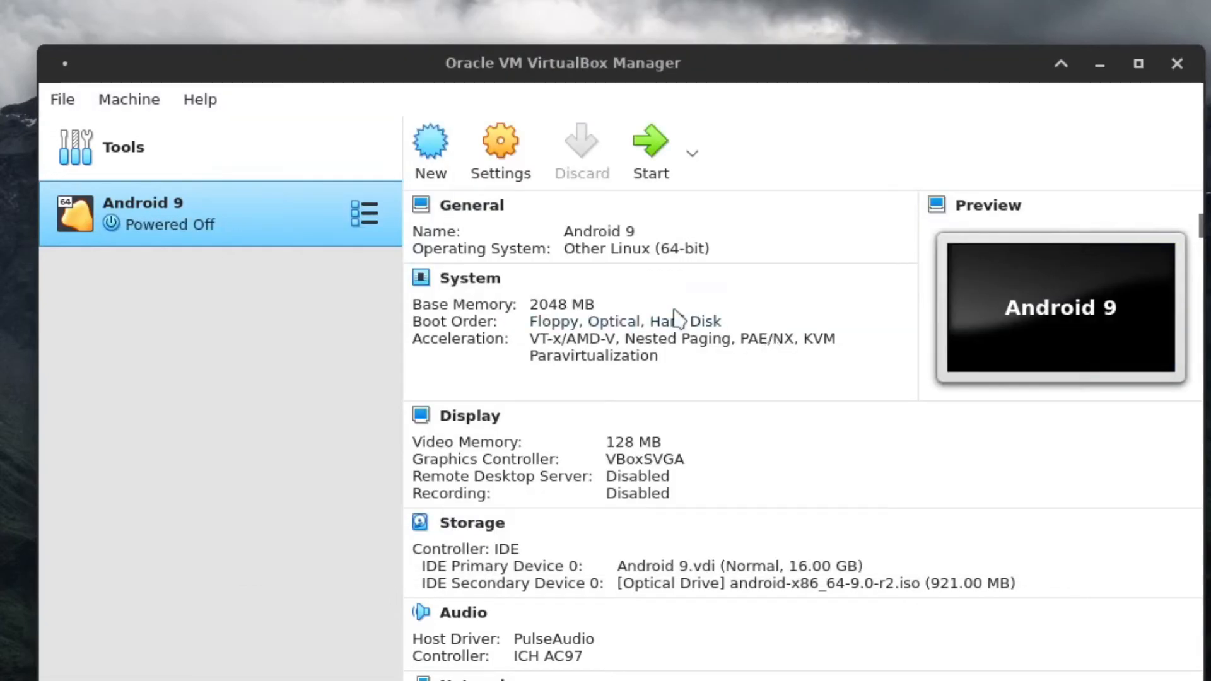
Remove android-x86_64-9.0-r2.iso from the Android 9 machine's virtual optical drive and save the storage settings.
click(505, 164)
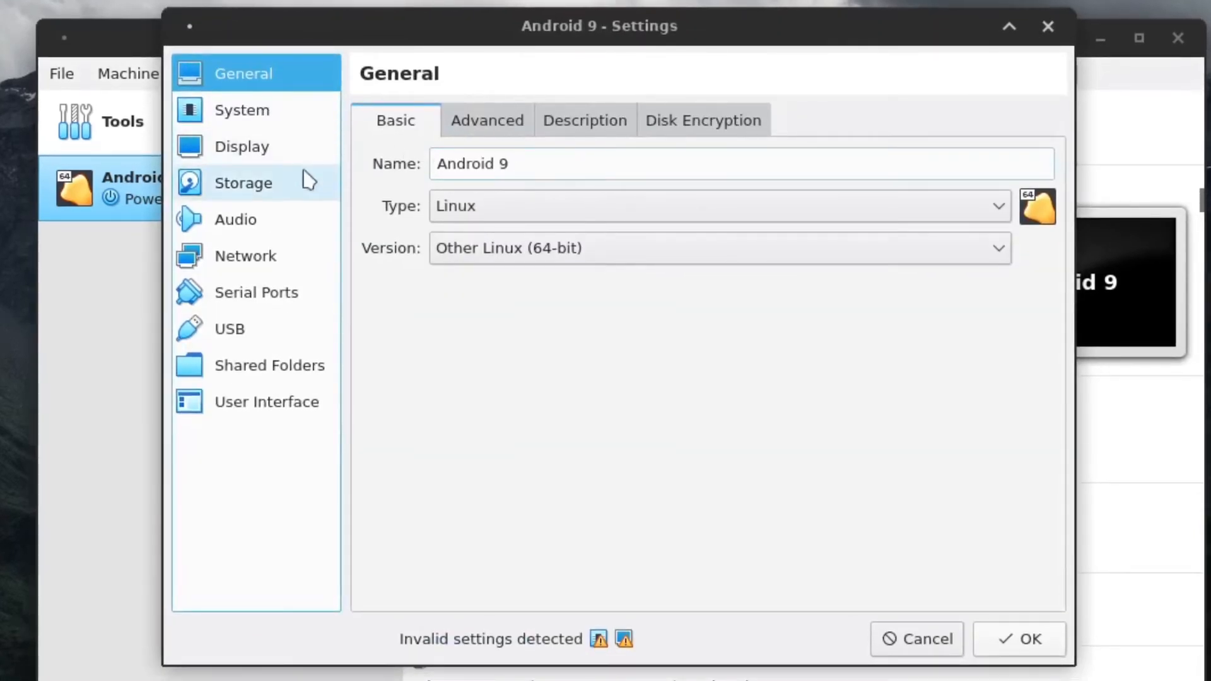
click(282, 195)
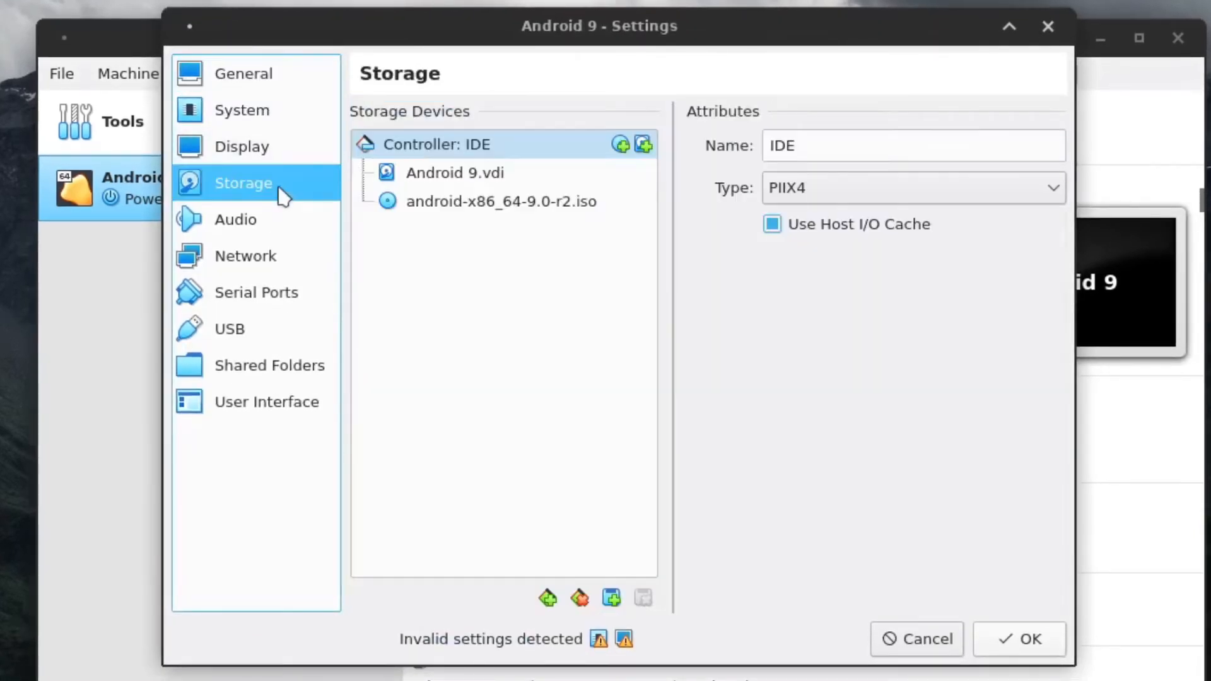
click(543, 202)
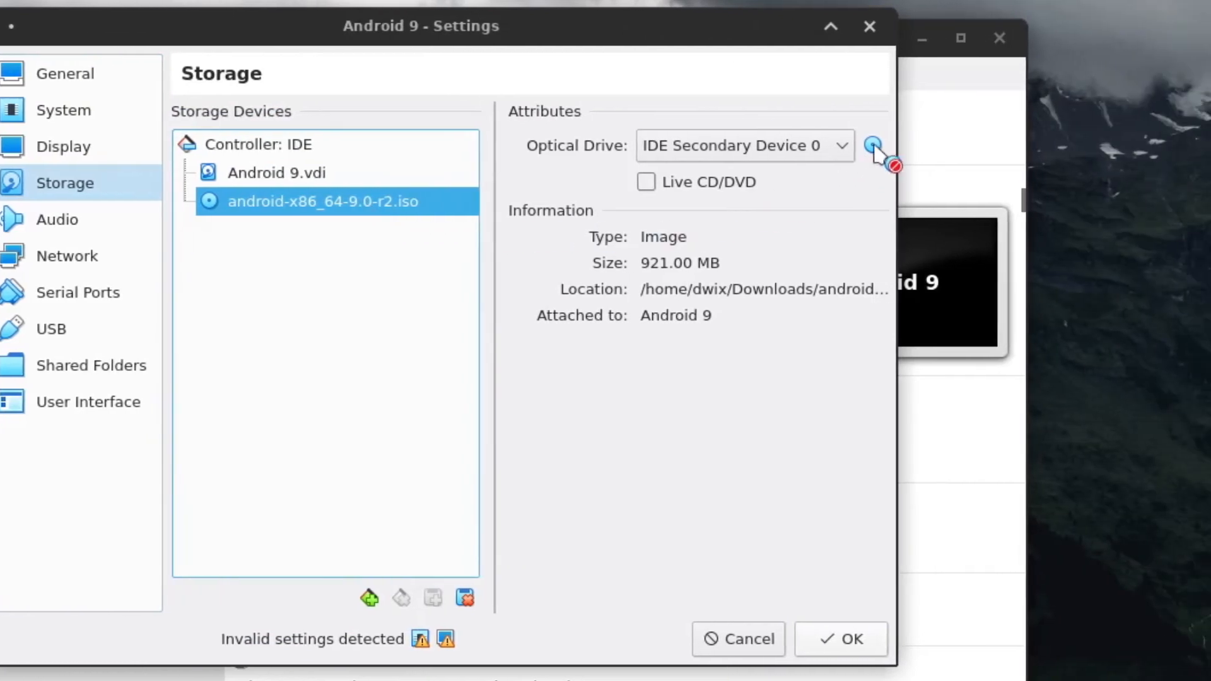
click(1052, 146)
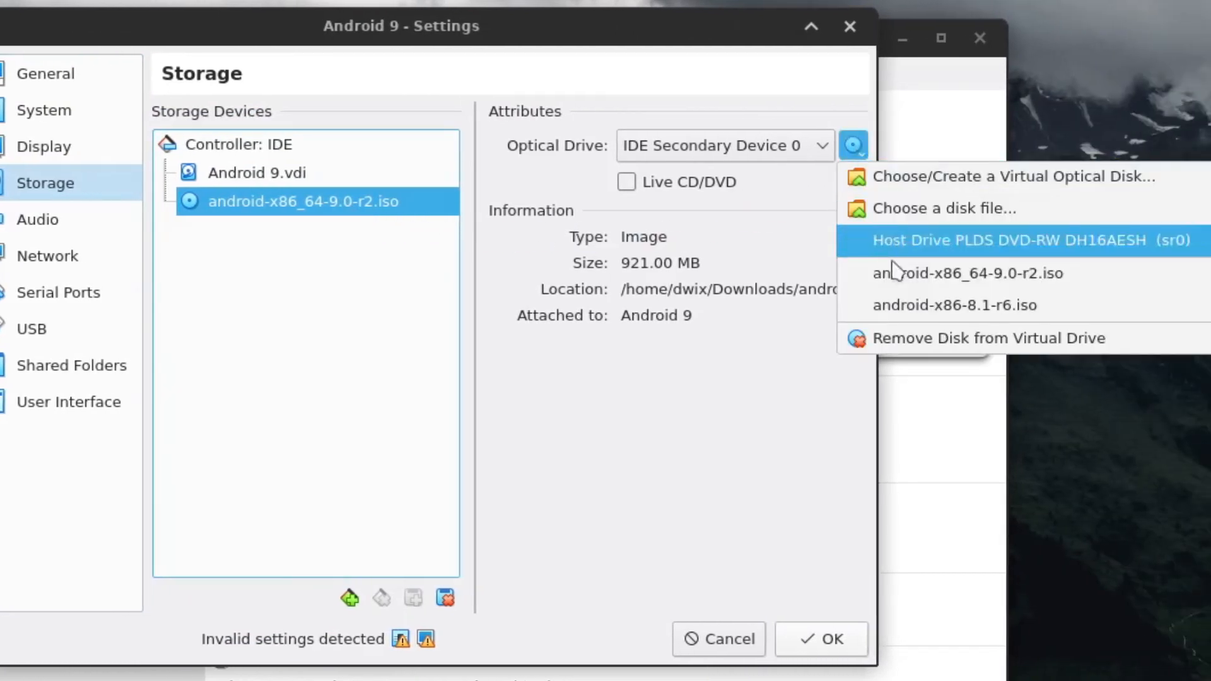
click(1147, 346)
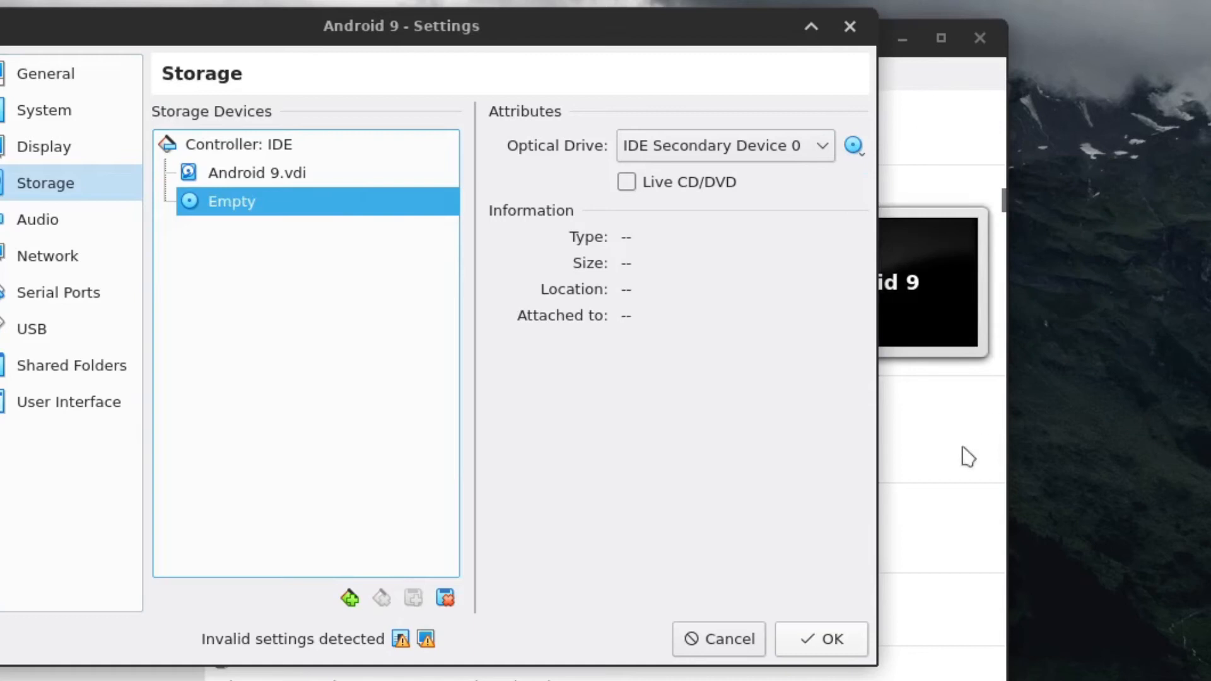
click(798, 640)
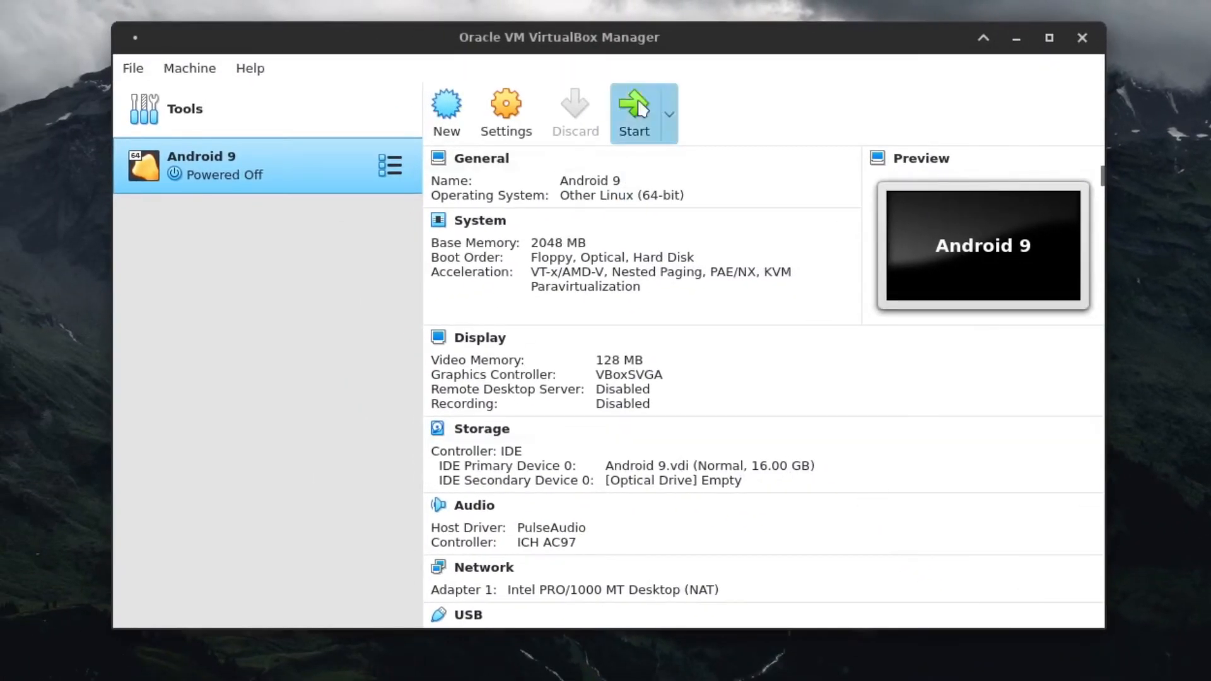
Boot the Android 9 machine into the installed system, with the VirtualBox Manager window minimized.
click(634, 106)
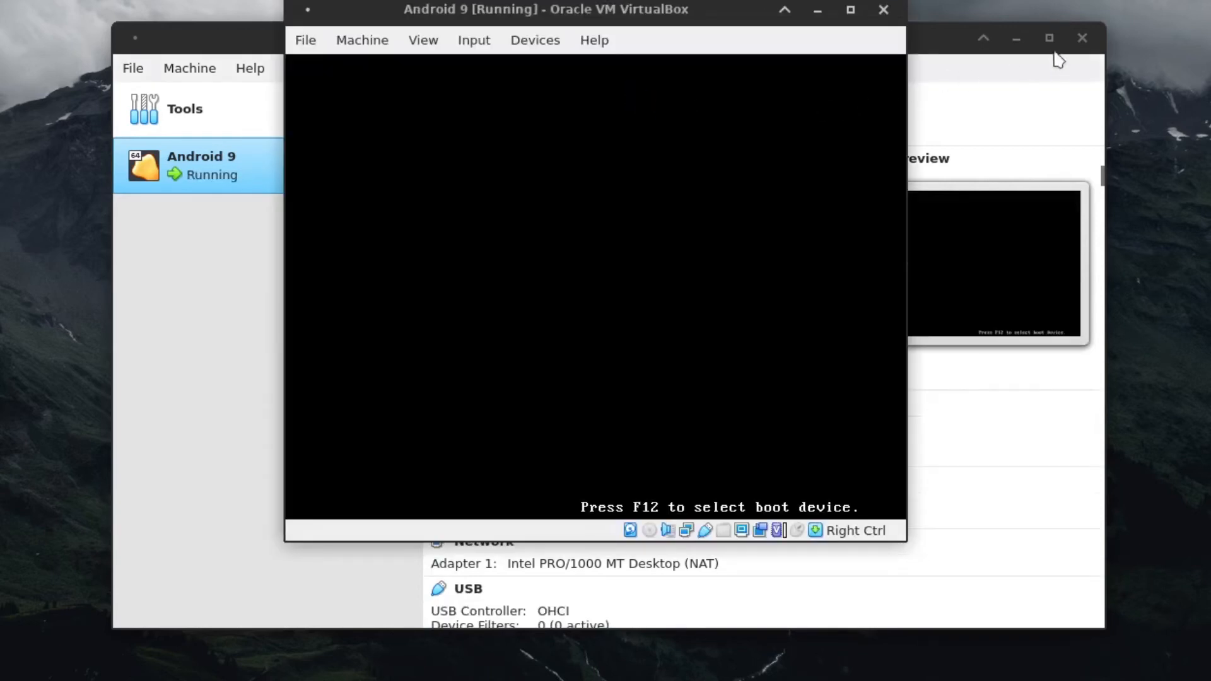
click(1017, 39)
key(Return)
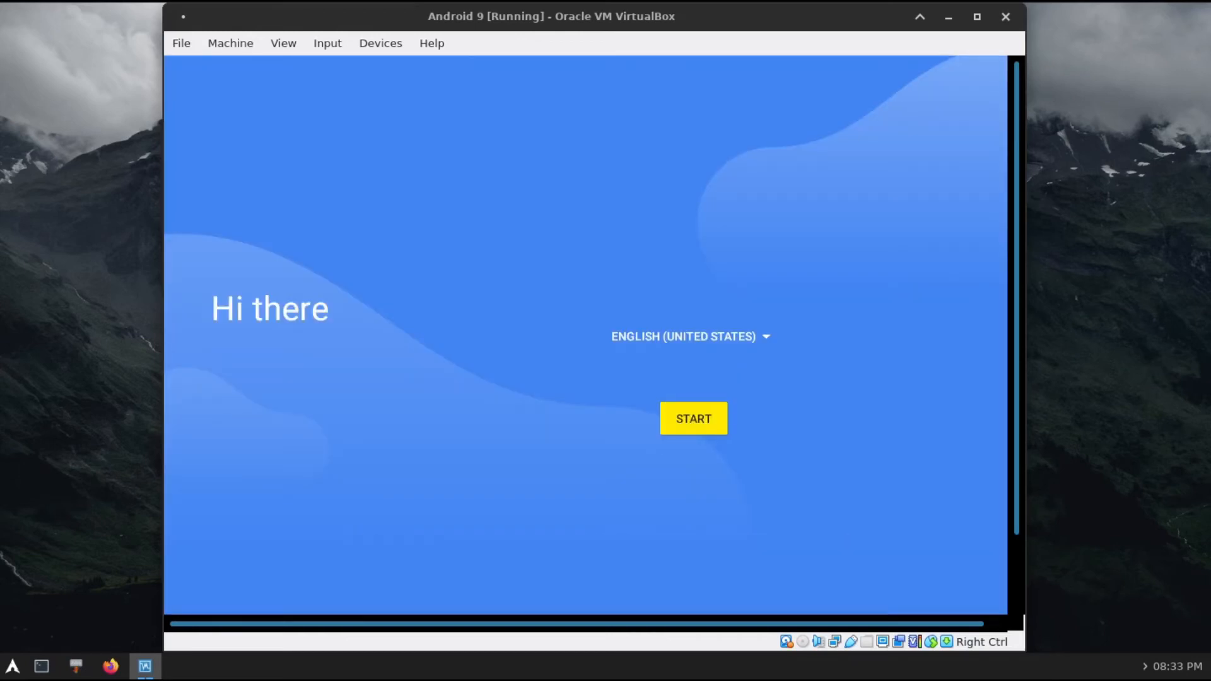
Begin the Android setup, connect to the VirtWifi network and decline copying apps and data.
click(688, 418)
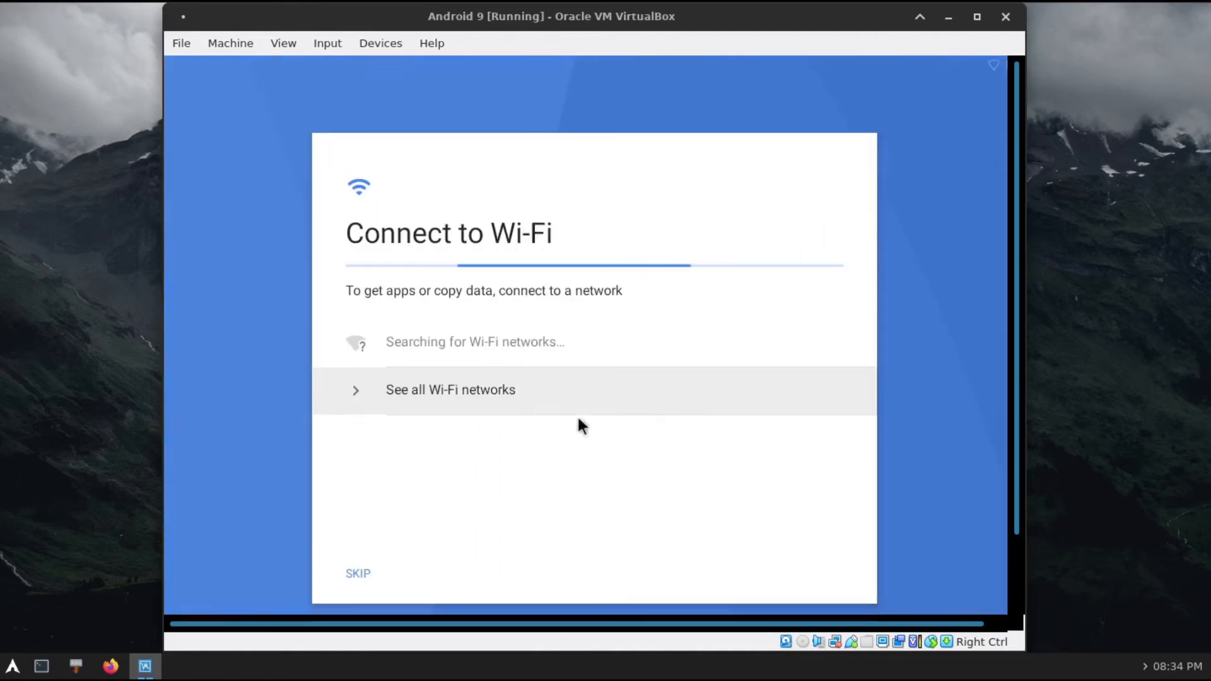
click(396, 387)
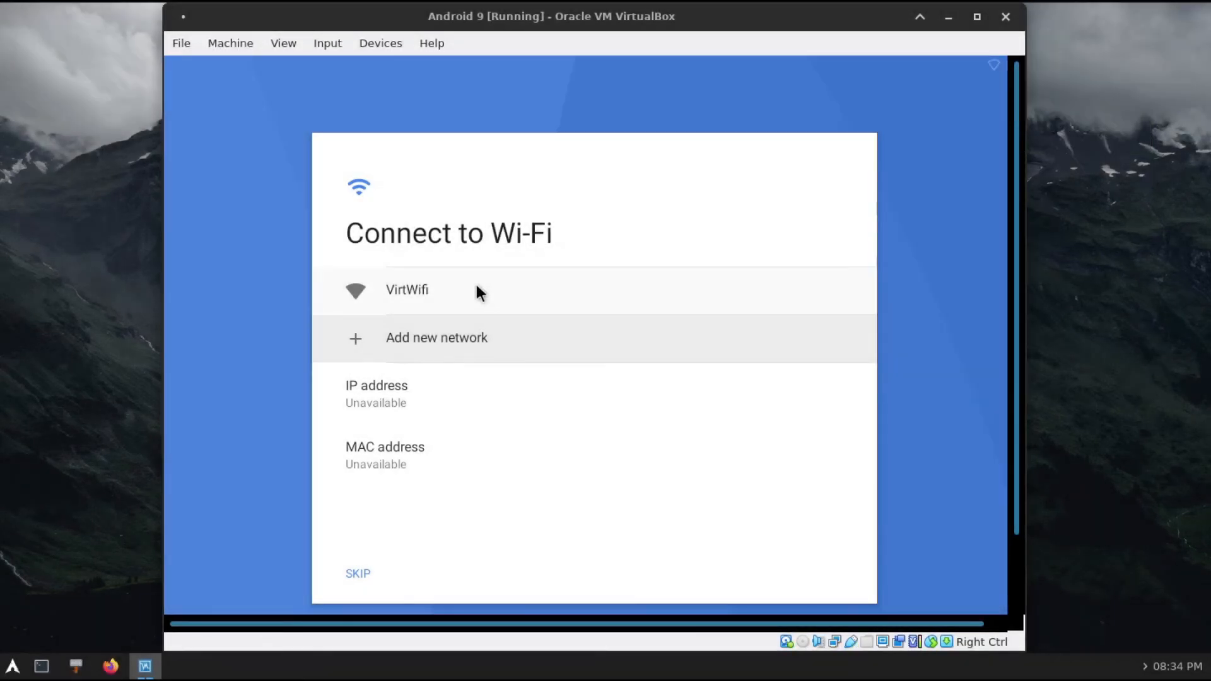
click(406, 289)
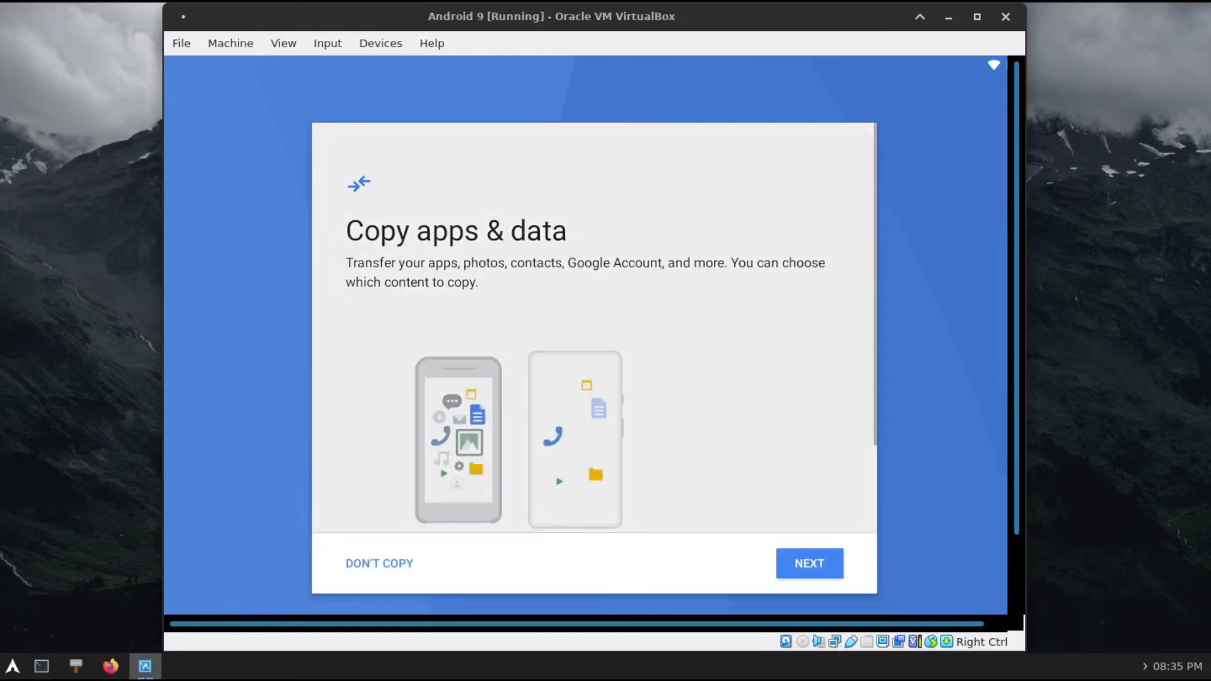
click(377, 565)
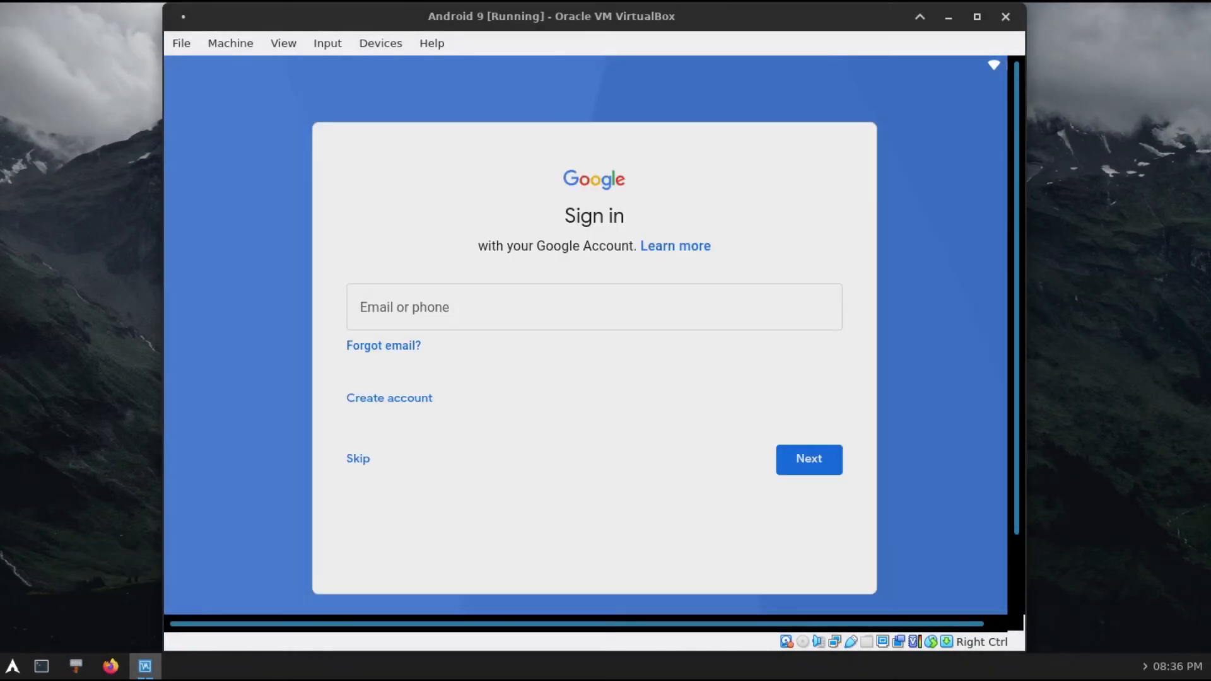
Sign in to Google with the account email and password, and agree to the terms of service.
click(542, 312)
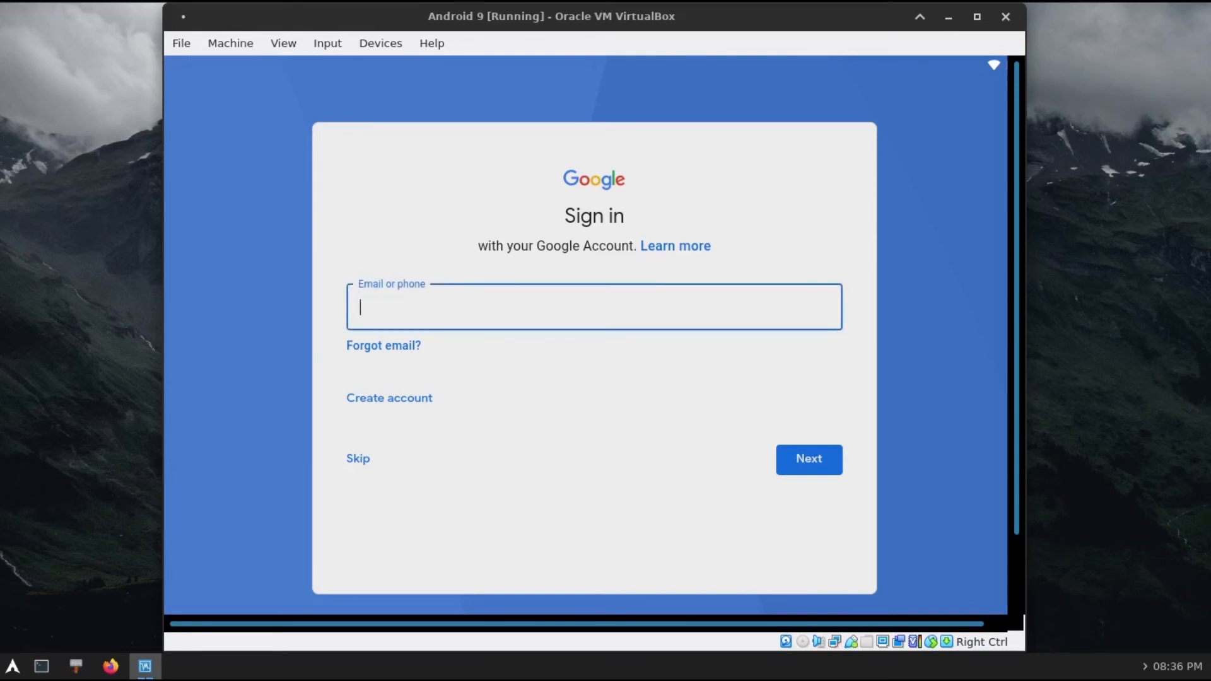
text([redacted])
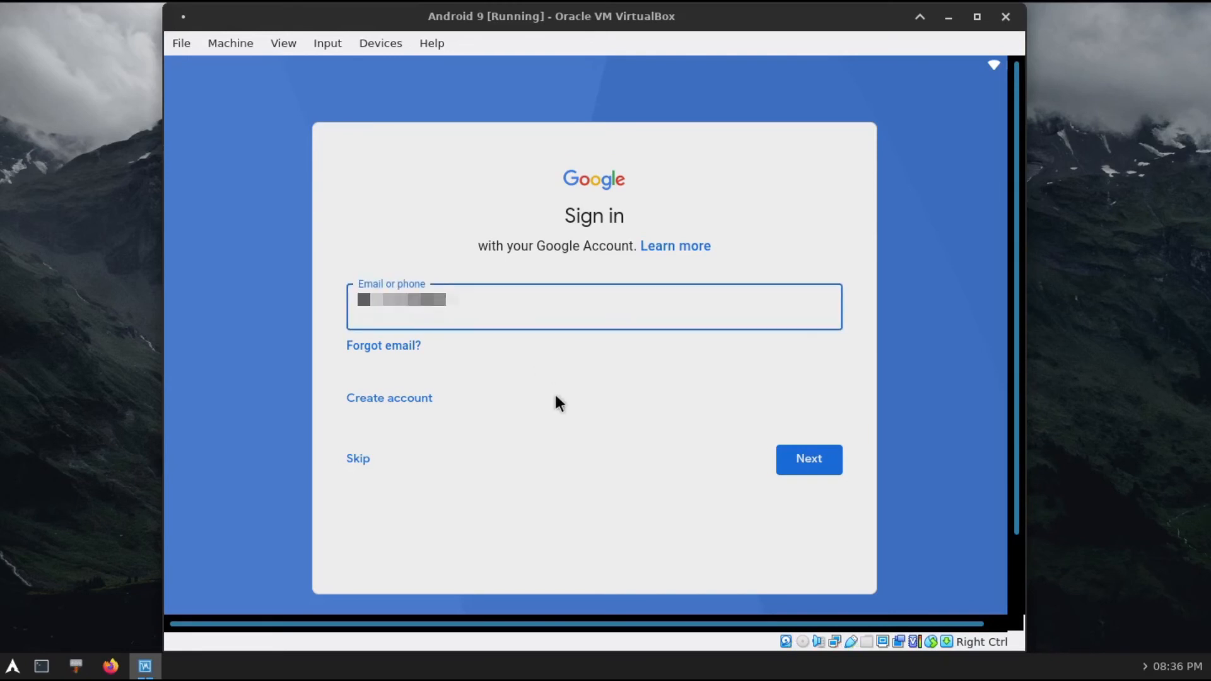
key(Return)
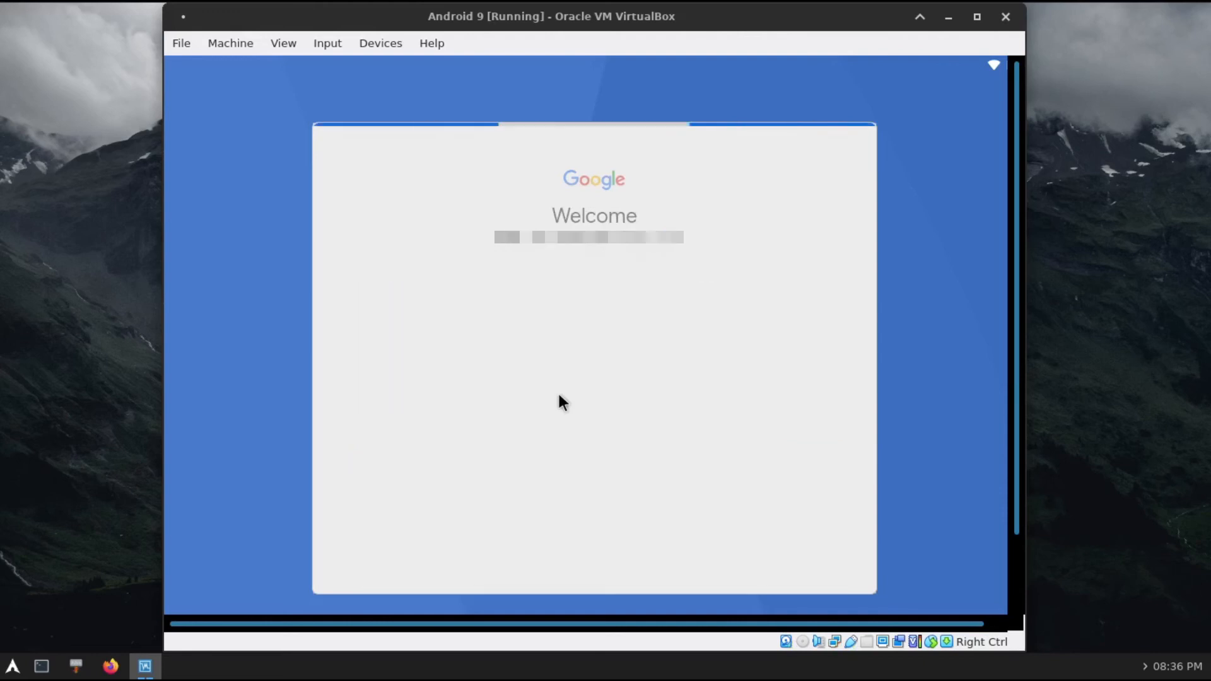
text([redacted])
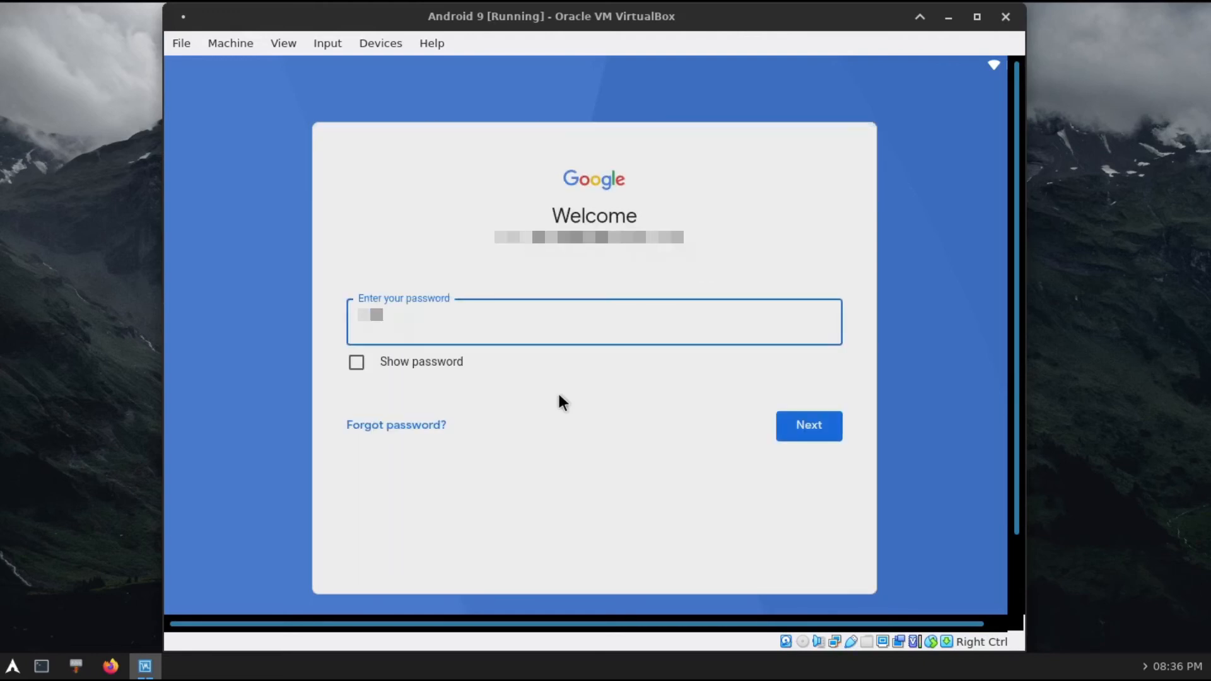
text([redacted])
key(Return)
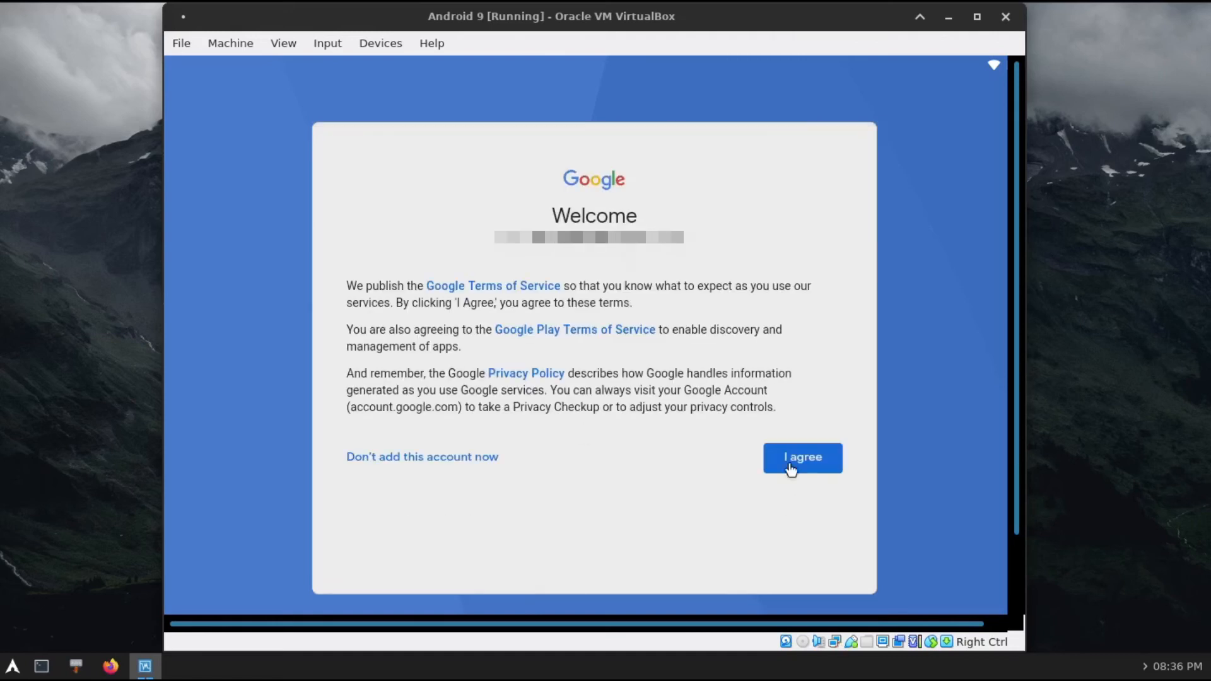
click(790, 465)
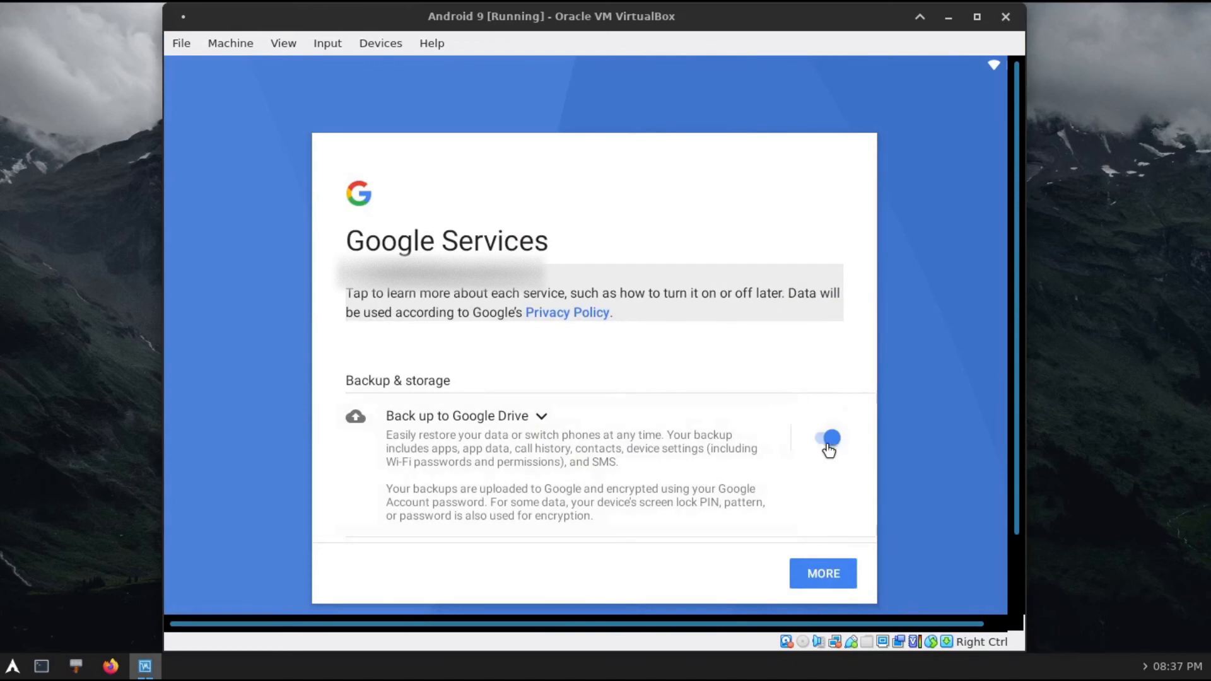
Turn off the optional Google services, including Google Drive backup, scanning and diagnostic data, and accept the selection.
click(828, 444)
scroll(845, 381, down, 5)
click(832, 364)
click(830, 469)
scroll(831, 463, down, 5)
click(837, 319)
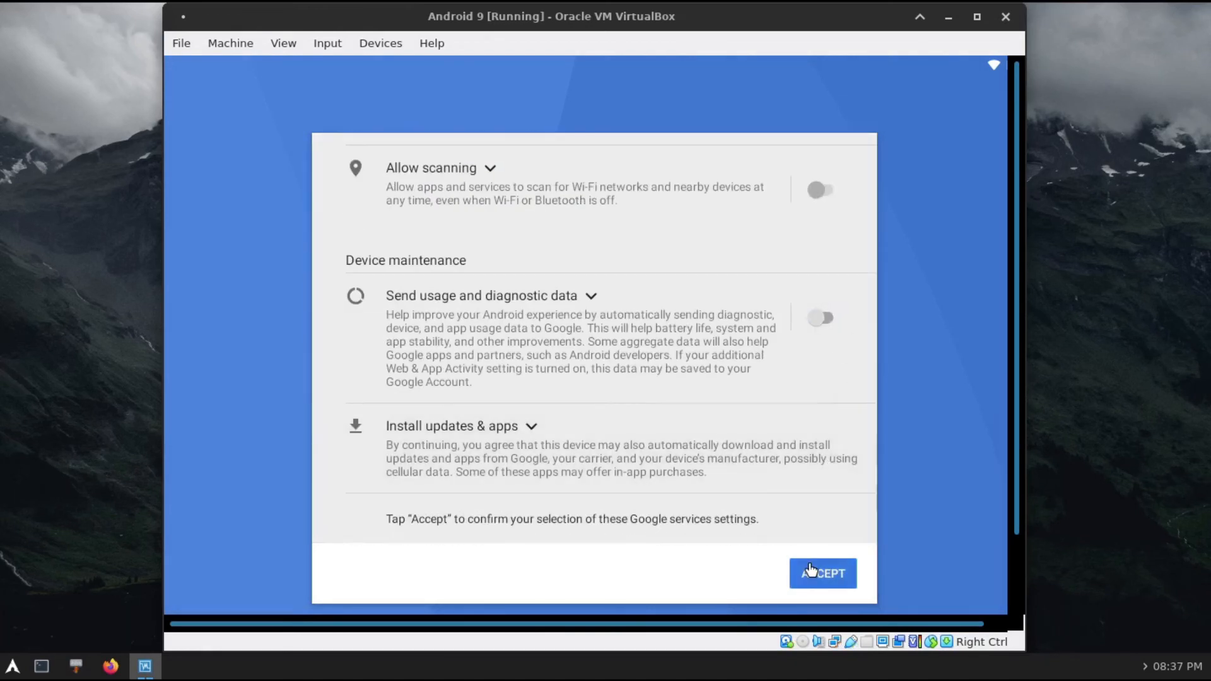
click(812, 570)
click(467, 477)
click(765, 414)
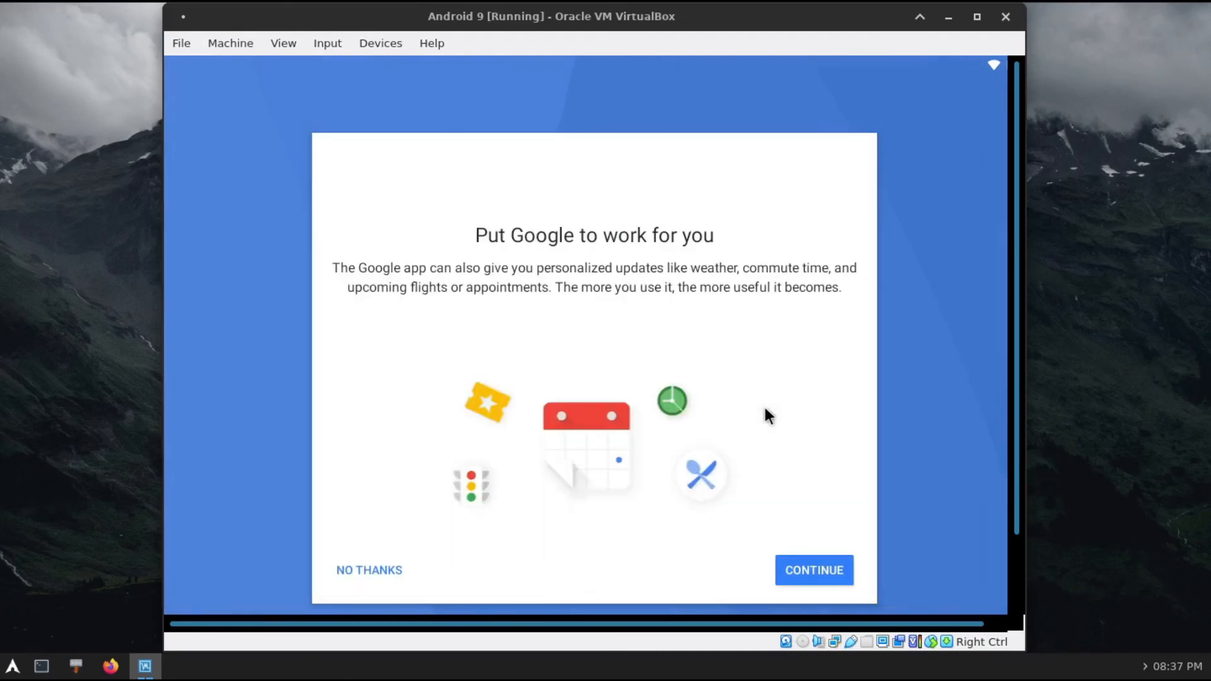
Decline the remaining optional setup offers: personalized Google app updates, Google Pay payment info and the additional setup items.
click(370, 569)
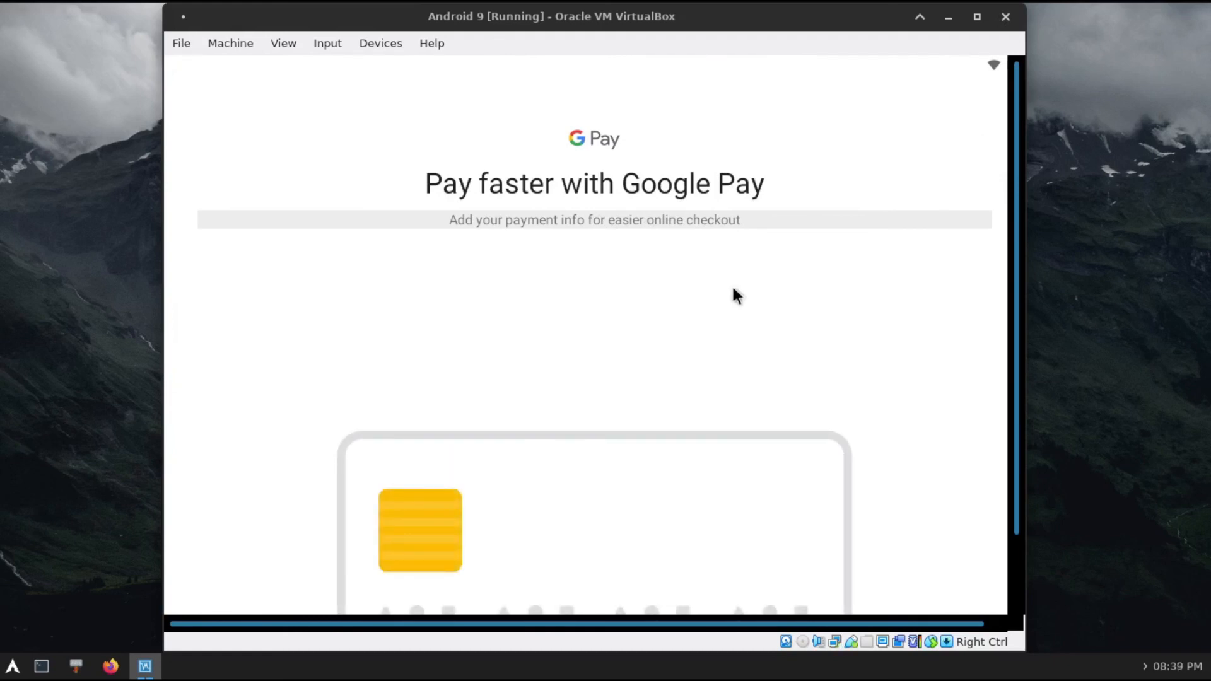
scroll(732, 295, down, 5)
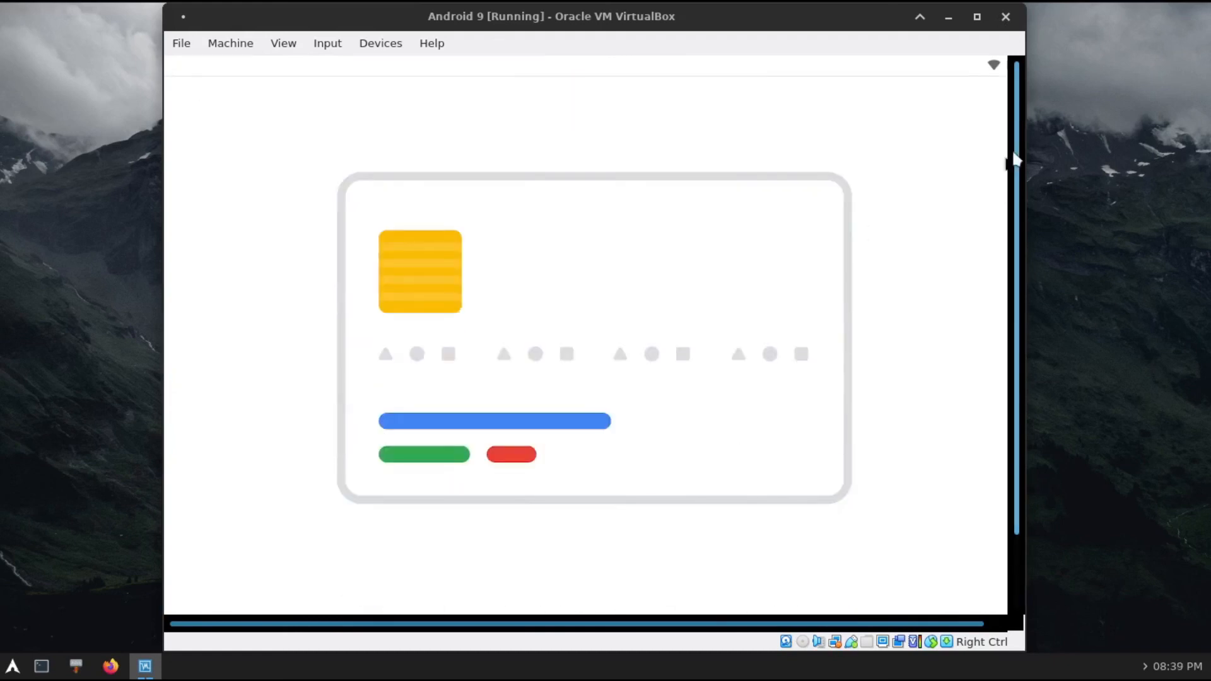
drag(1014, 157, 1015, 262)
click(201, 544)
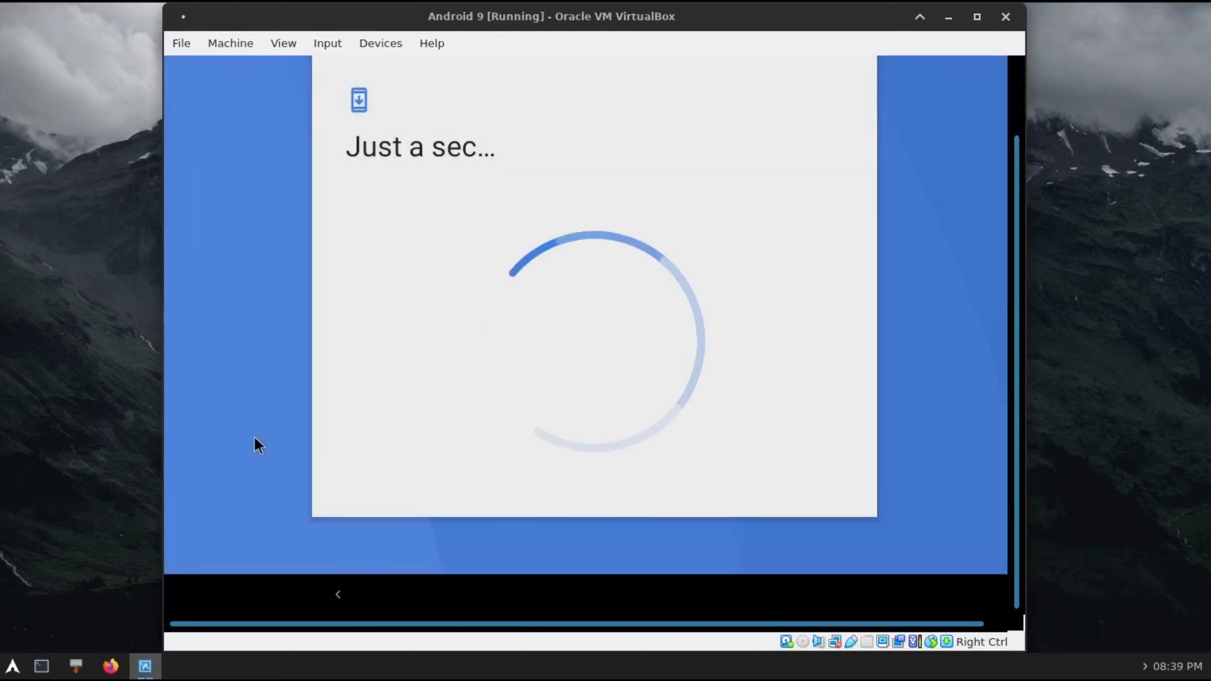
scroll(911, 290, up, 2)
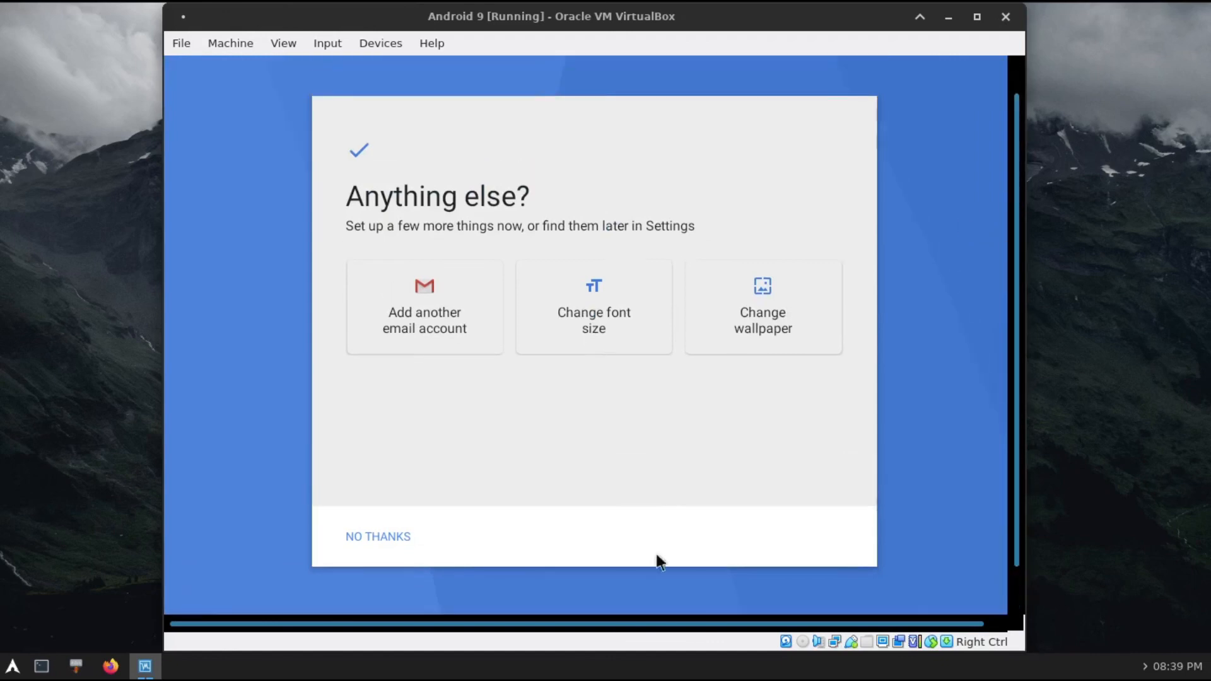
click(363, 538)
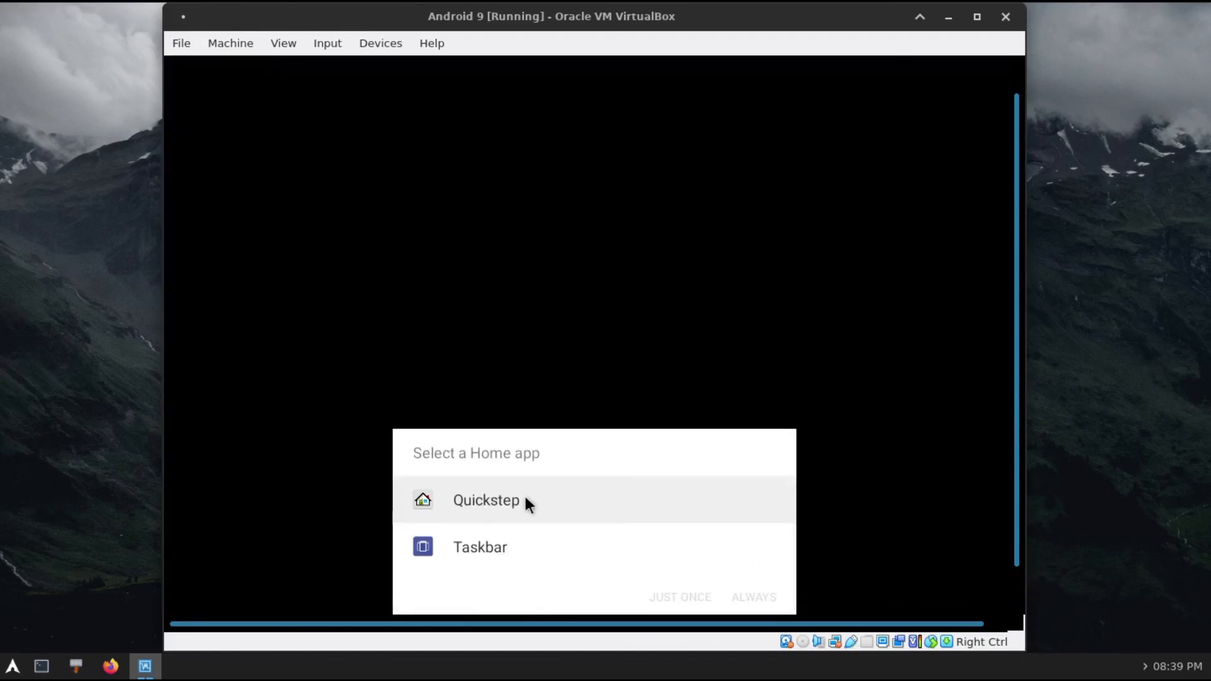
Set Quickstep as the Home app for always, and view the full app list before returning to the home screen.
click(525, 497)
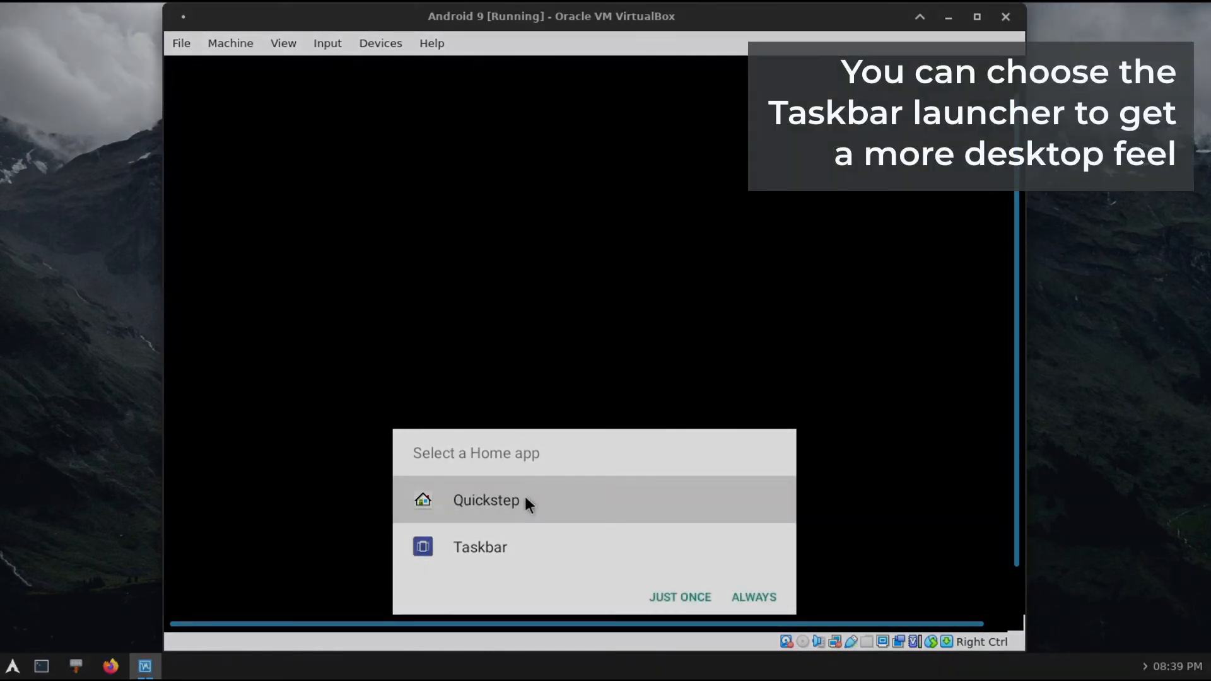
click(760, 598)
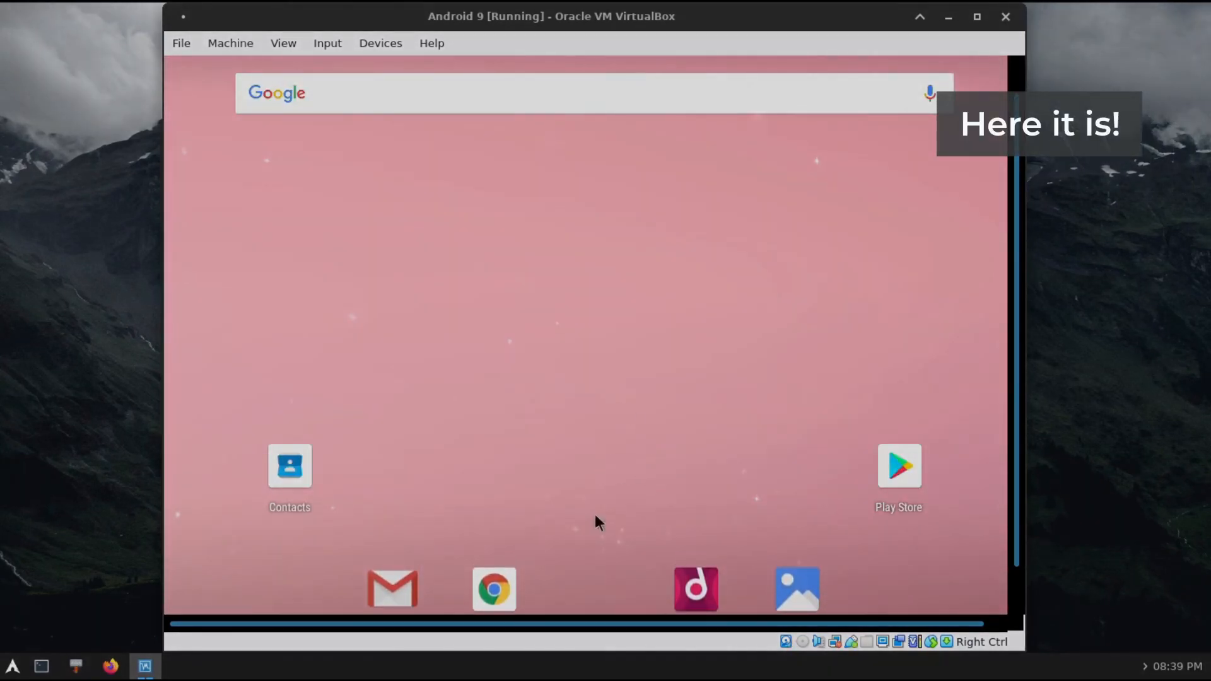
drag(595, 514, 596, 180)
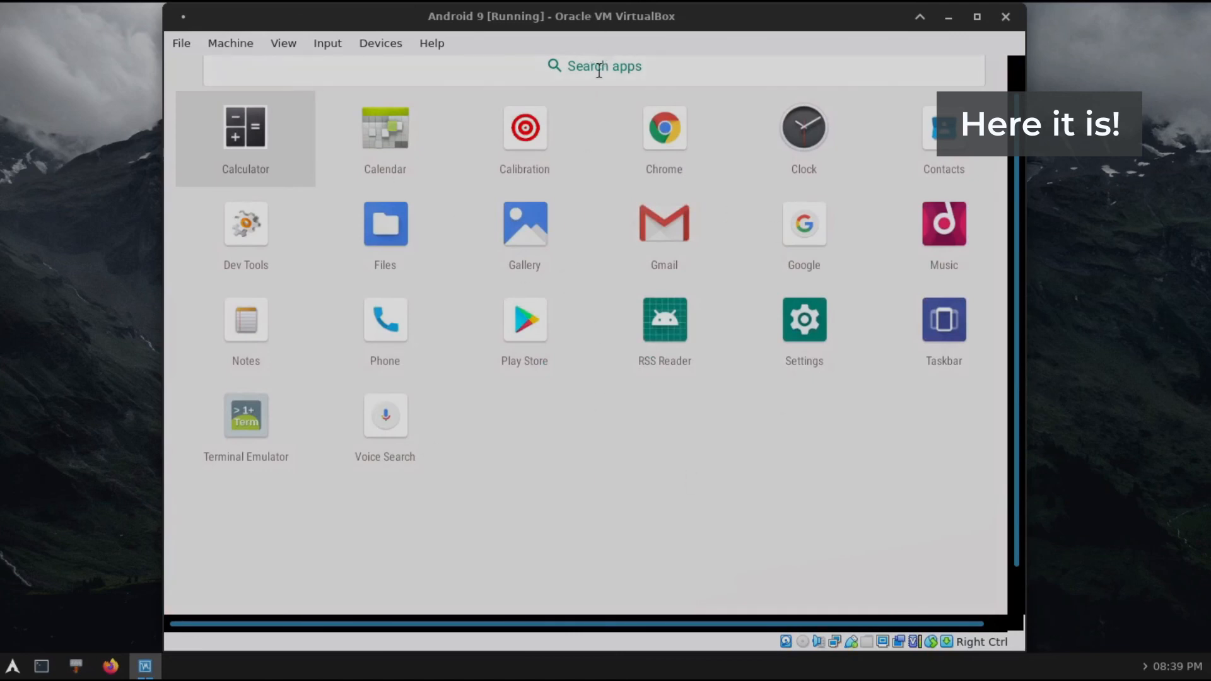
drag(599, 71, 592, 543)
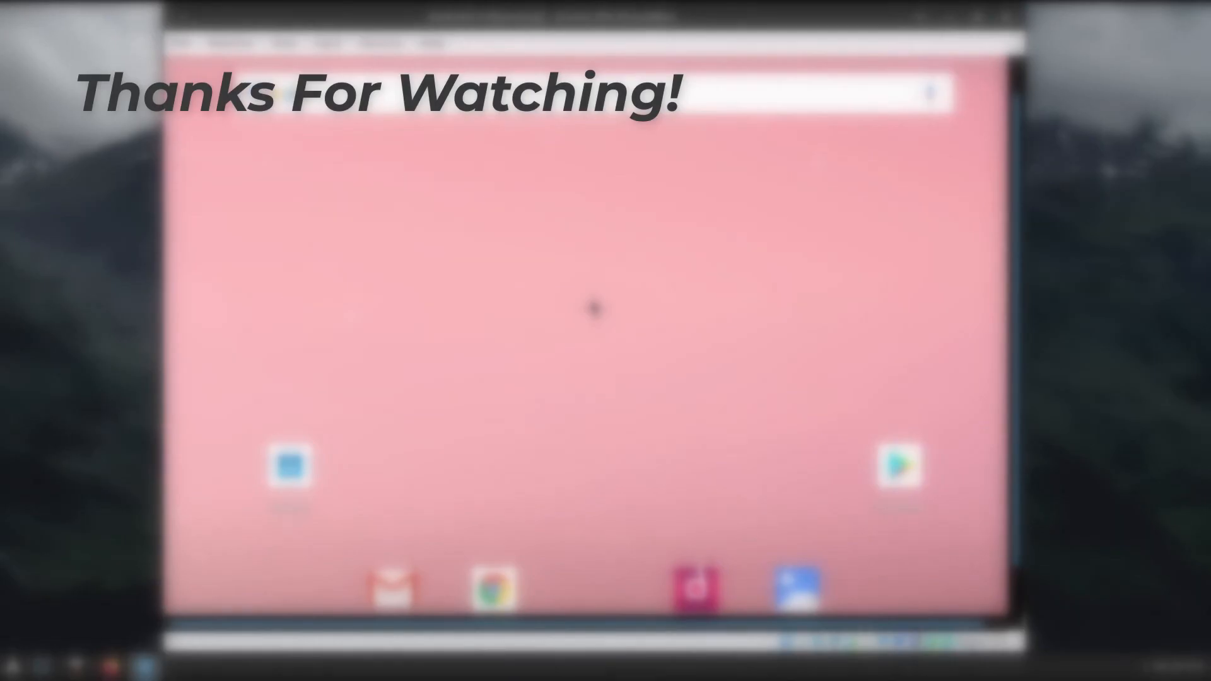